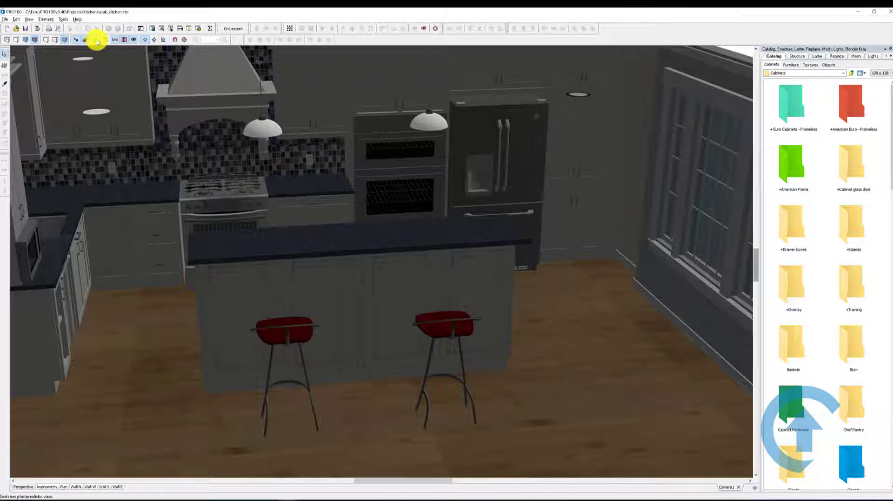
Switch the oak kitchen to photorealistic view and examine the island and window lighting from different angles
left_click(97, 41)
left_click_drag(582, 328, 577, 362)
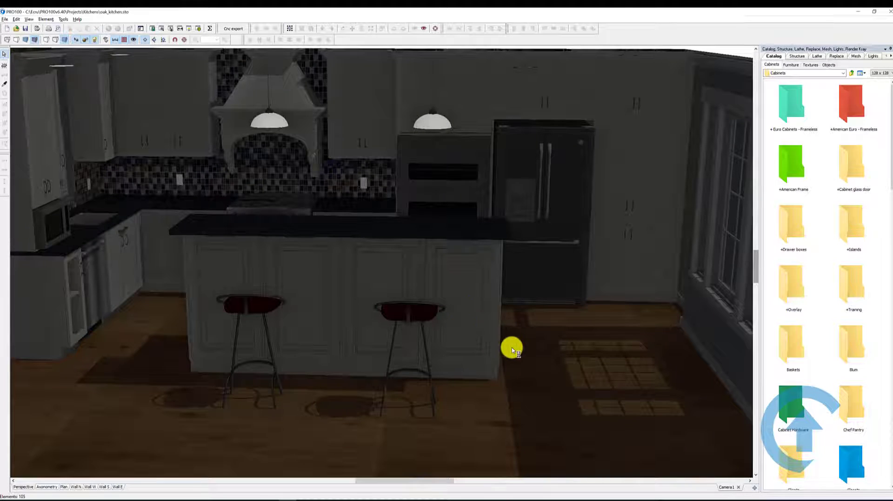
left_click_drag(512, 349, 533, 368)
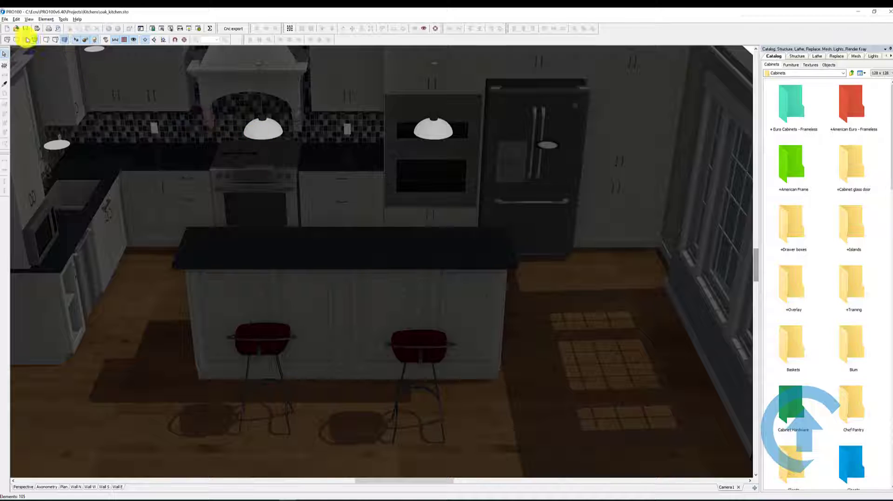
Create a new project without saving the kitchen, keeping the default project properties and room dimensions
left_click(9, 32)
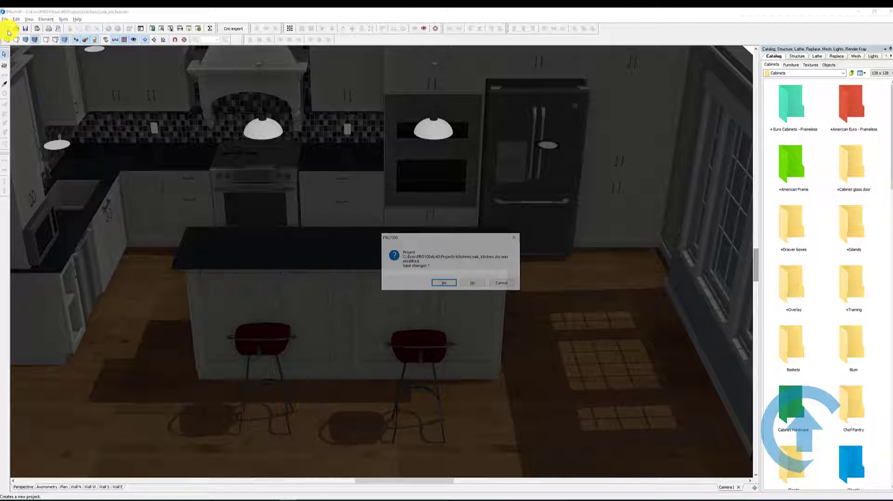
left_click(471, 284)
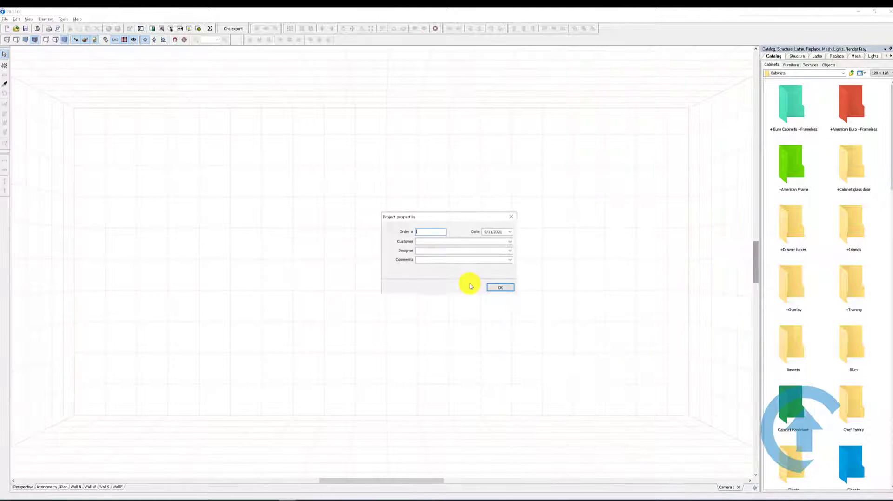
left_click(496, 289)
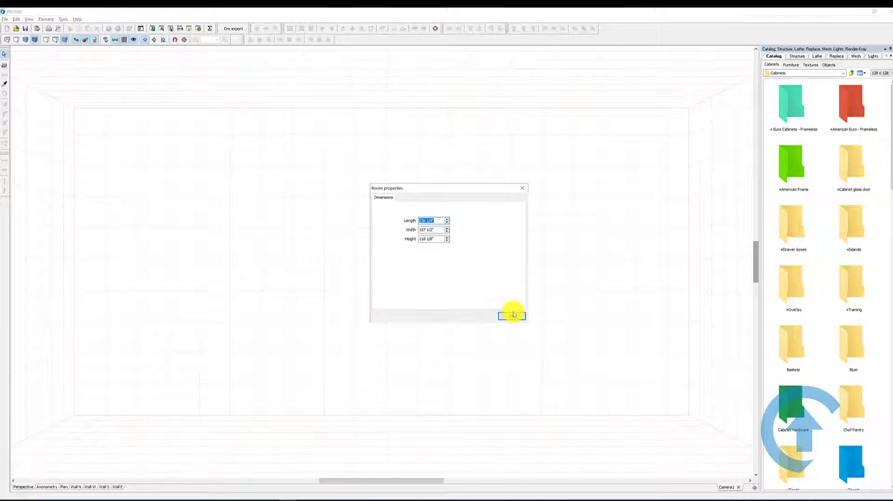
left_click(511, 314)
Switch to paint.net to examine the M330 profile drawing in door-style-1.jpg, and return to PRO100
mouse_move(0, 228)
left_mouse_down()
mouse_move(141, 230)
mouse_move(331, 193)
mouse_move(346, 160)
left_mouse_up()
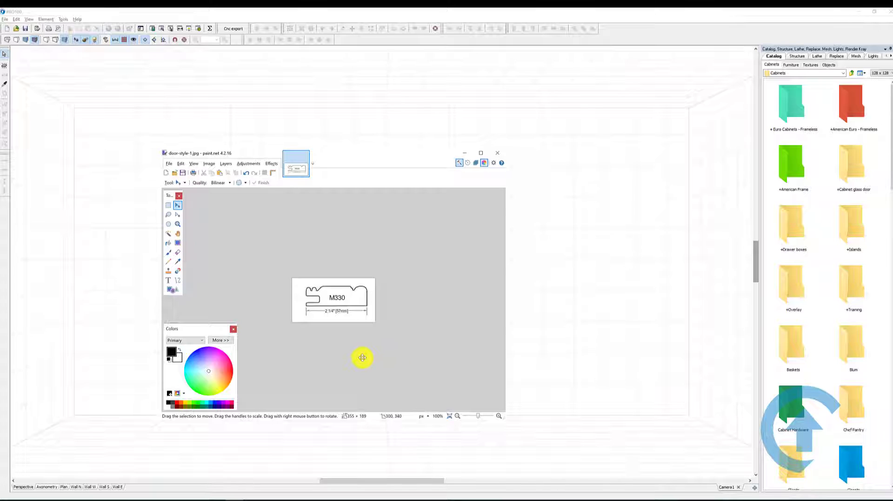
left_click(465, 155)
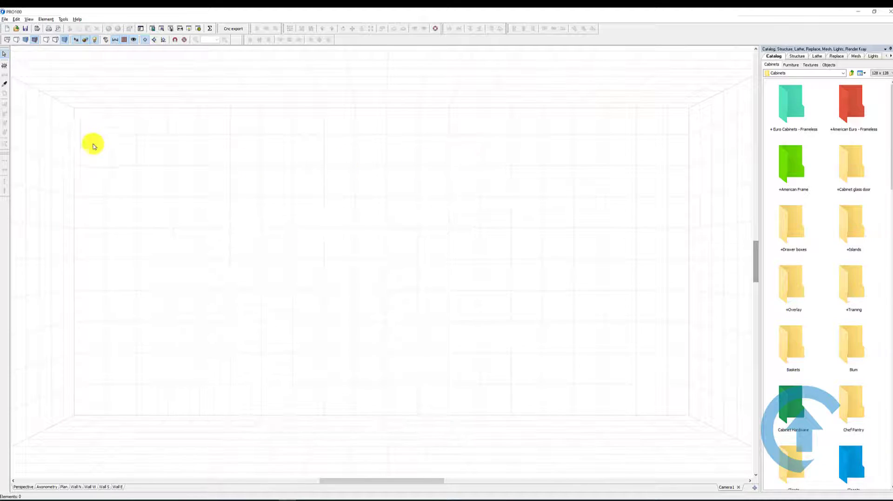
Add a rectangular board of about 31 1/2" x 31 1/2" x 3/4" in the room's lower back corner and turn on contours
left_click(4, 68)
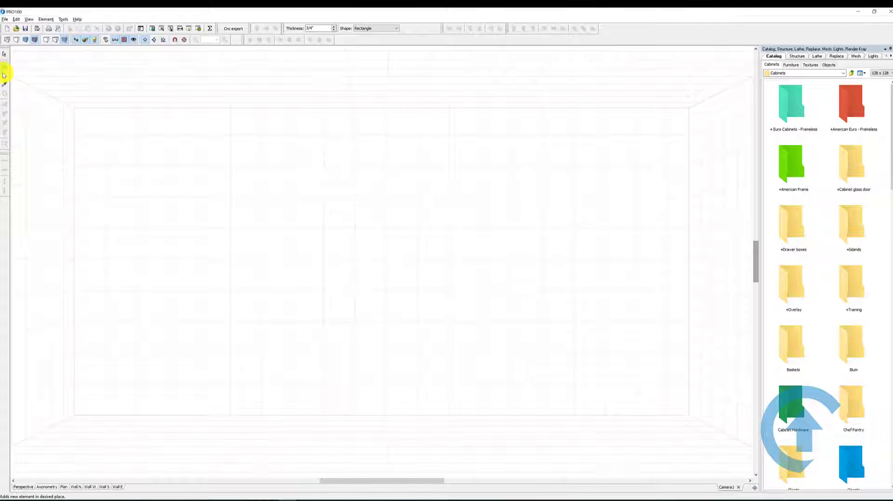
left_click(99, 403)
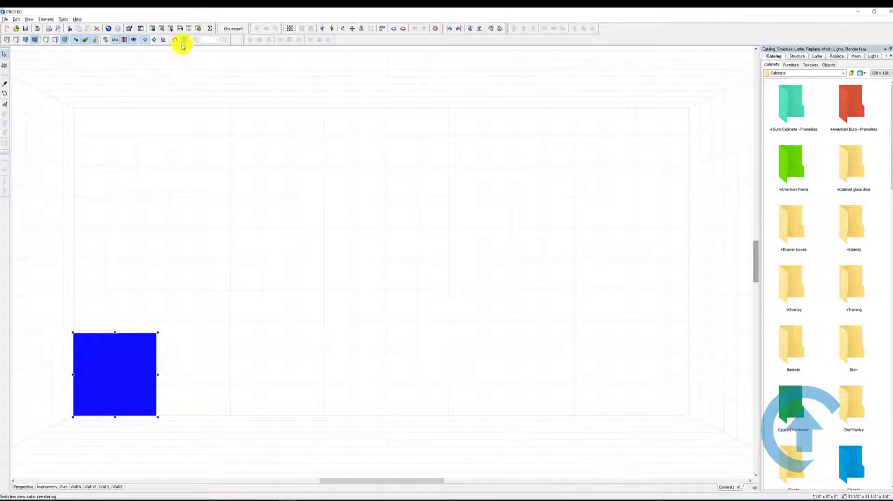
left_click(139, 80)
left_click(124, 401)
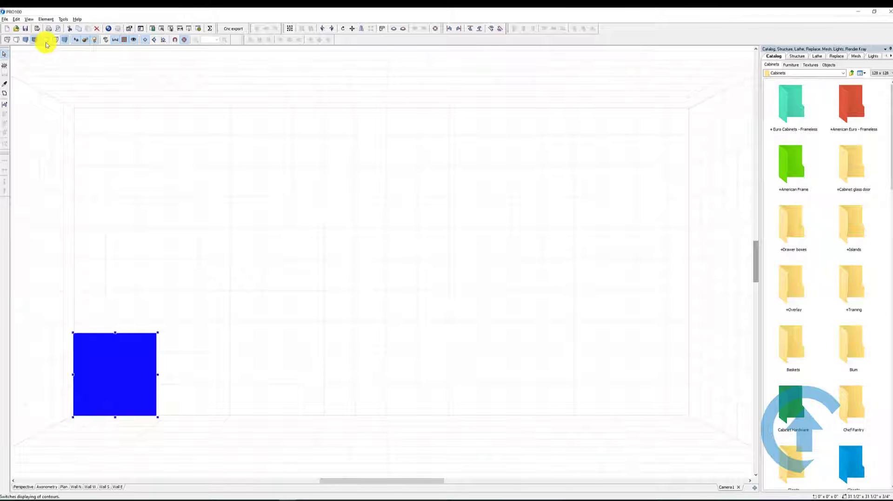
left_click(242, 254)
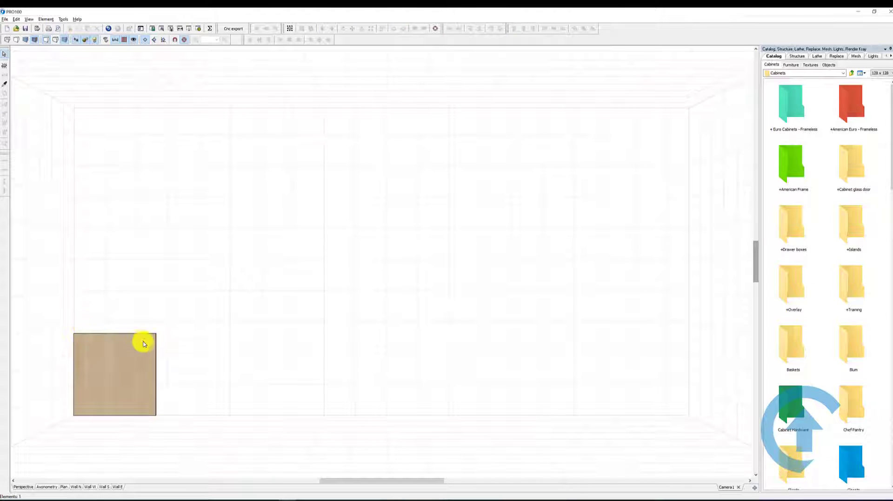
left_click(110, 400)
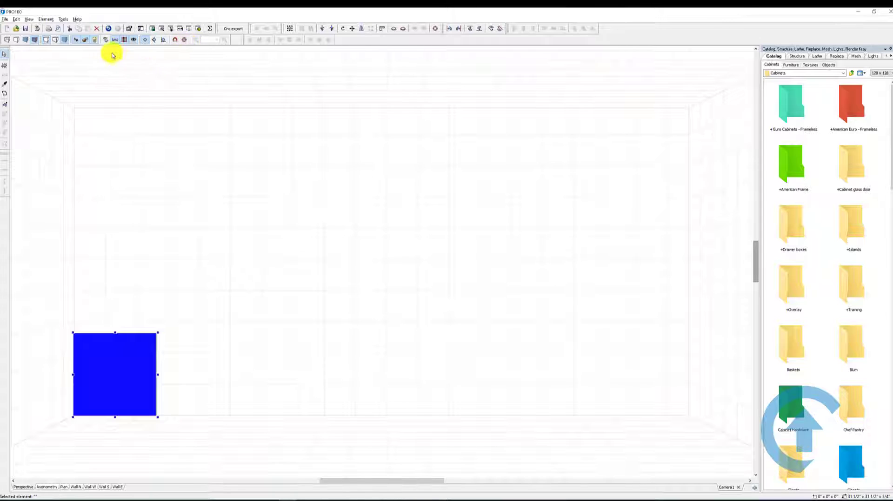
Set the board's width to 2 1/4" and its height to 3/4"
left_click(434, 29)
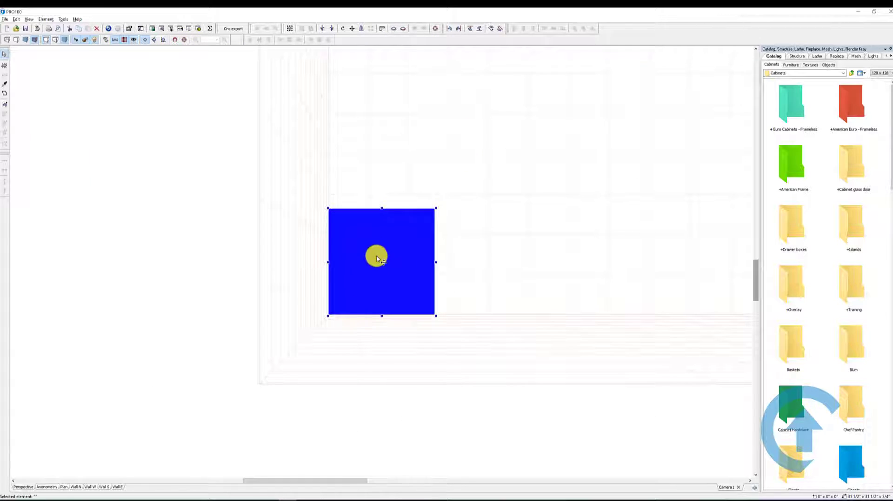
left_click(483, 233)
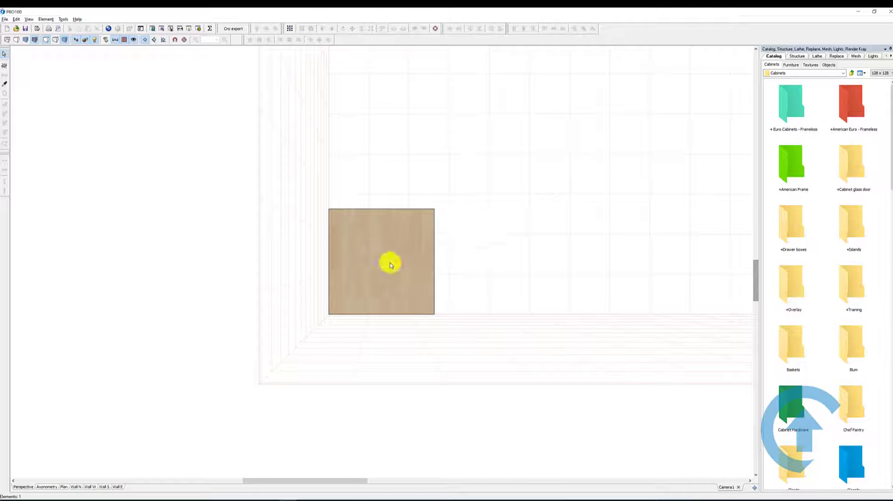
middle_click_drag(462, 256, 481, 245)
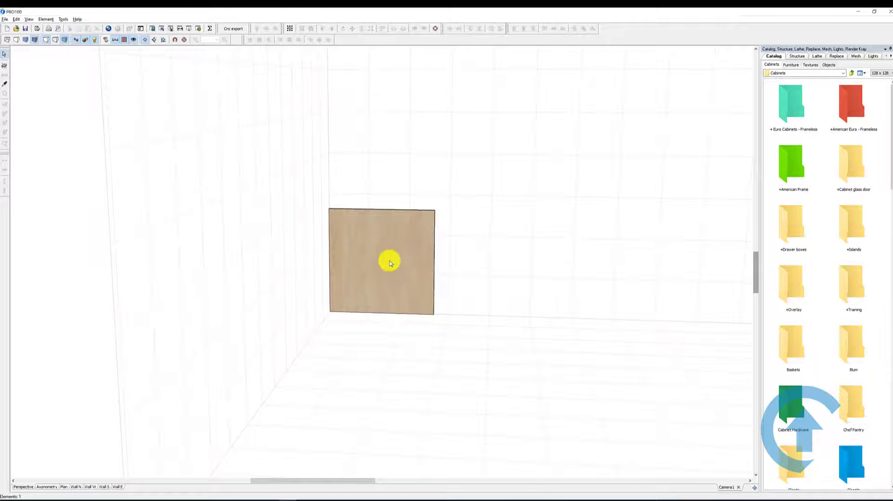
double_click(390, 254)
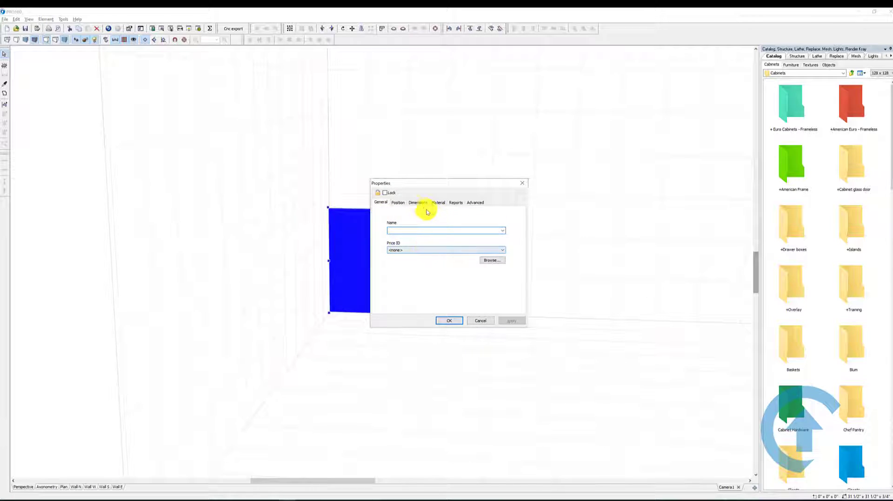
left_click(418, 202)
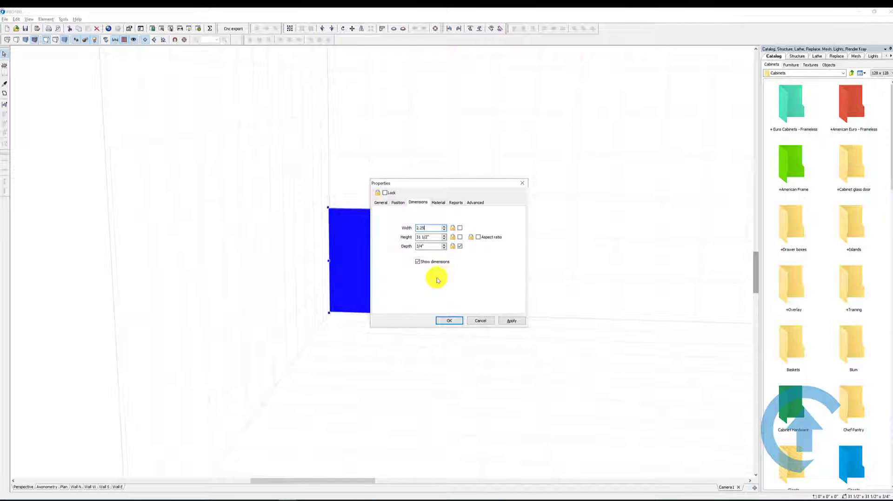
key("Tab")
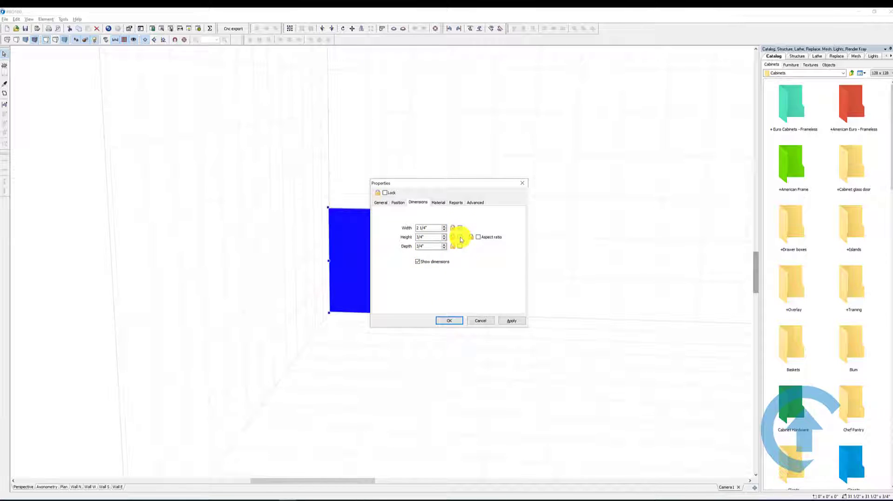
left_click(449, 321)
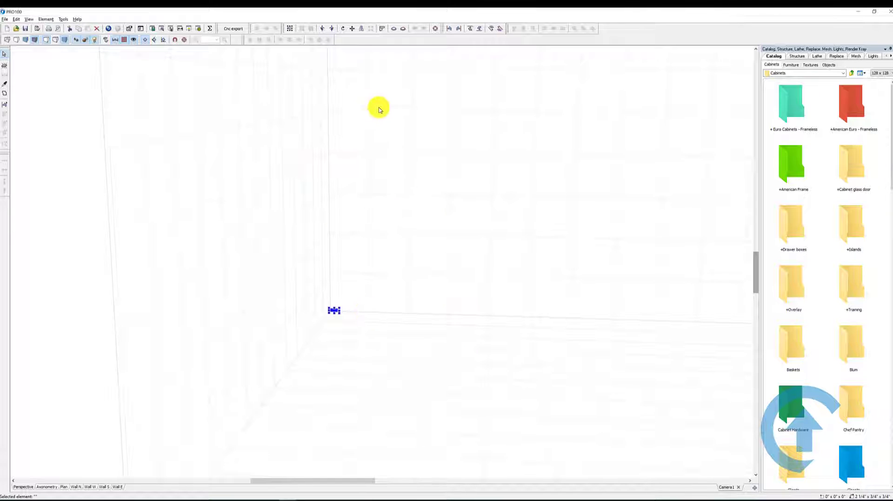
Open the resized board in the Shape editor to edit its rectangular profile
left_click(437, 32)
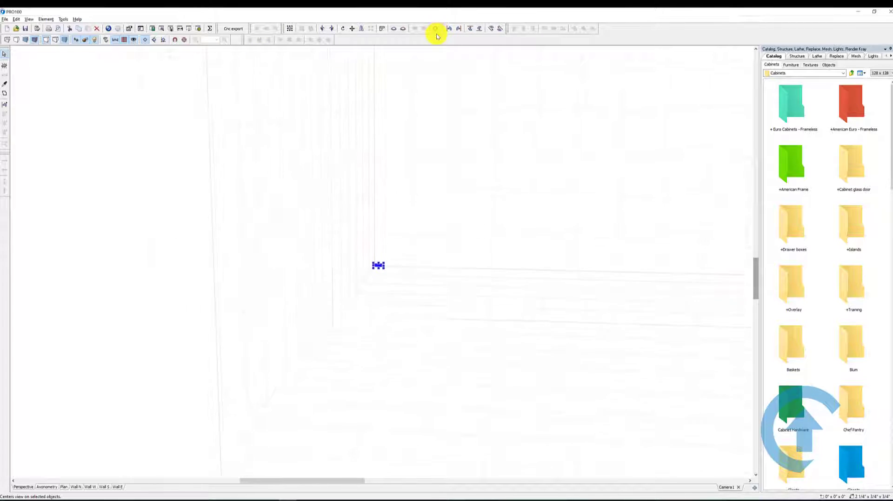
scroll(507, 216, "up", 7)
left_click_drag(501, 162, 500, 188)
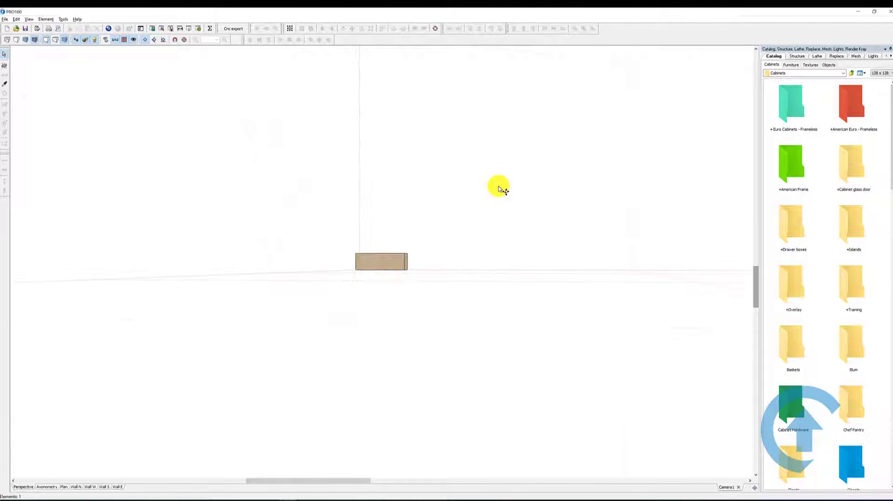
left_click(392, 267)
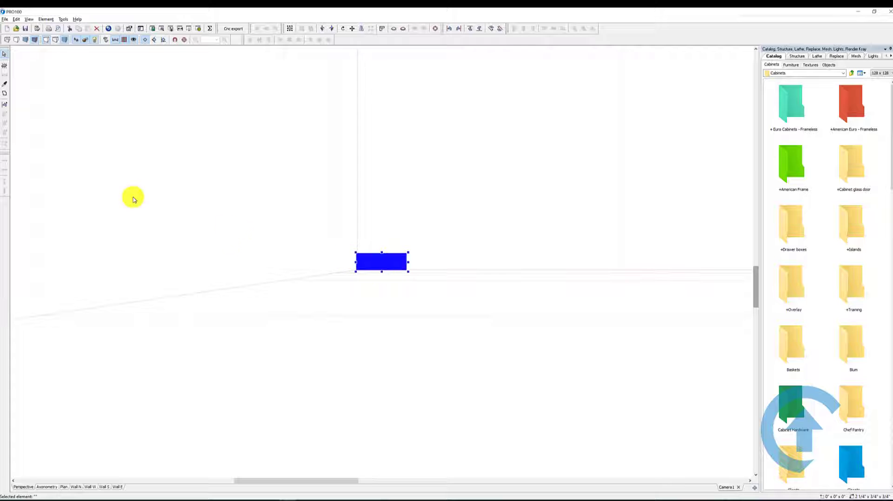
left_click(6, 96)
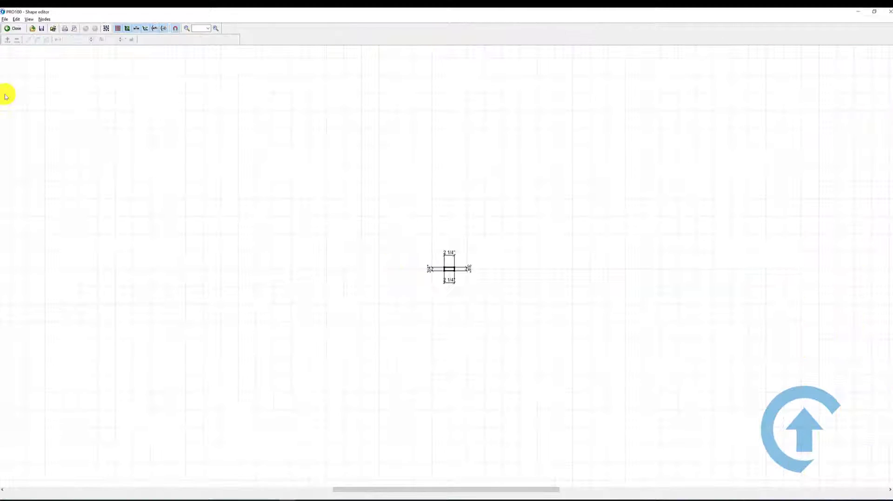
scroll(469, 300, "up", 5)
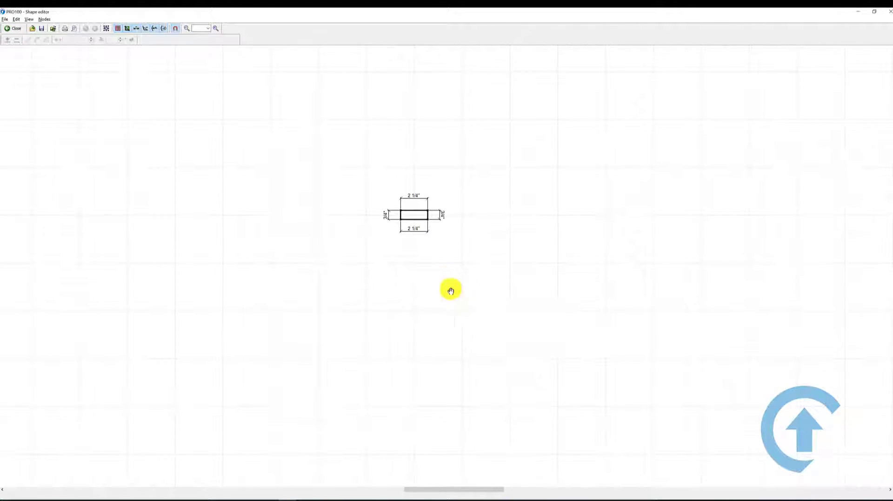
middle_click_drag(451, 293, 475, 355)
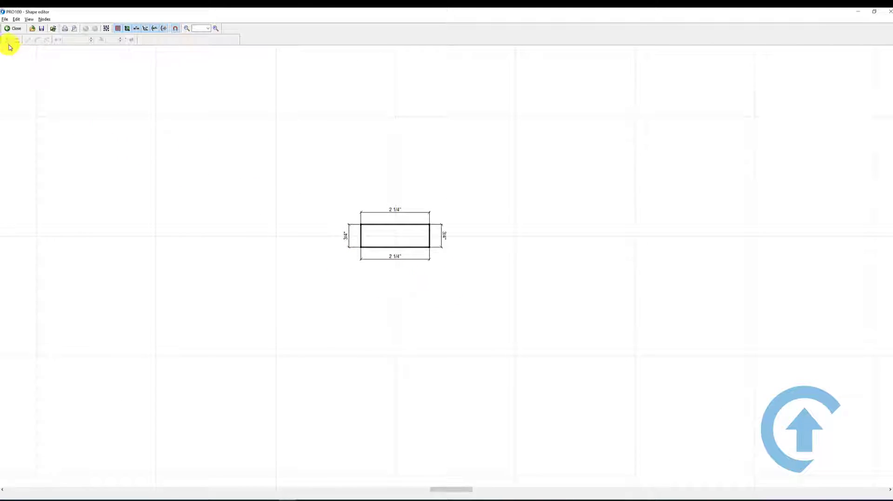
Load door-style-1.jpg from the Downloads folder as the Shape editor's background image
left_click(5, 20)
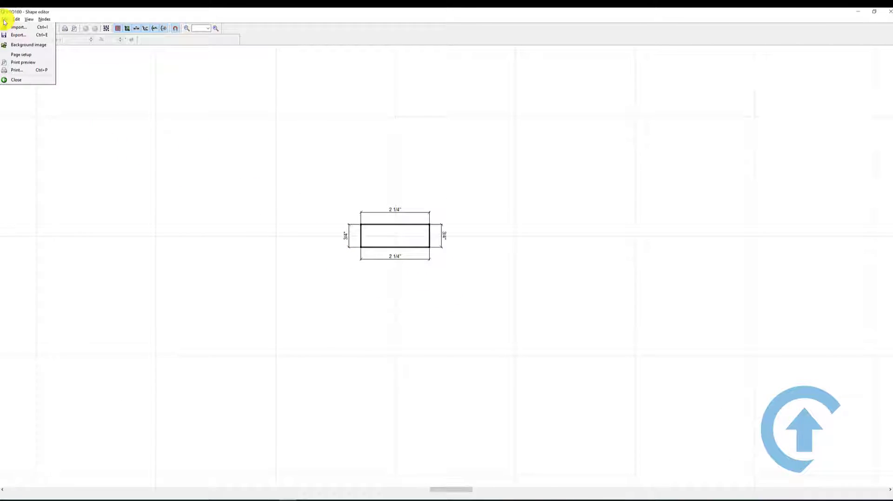
left_click(27, 45)
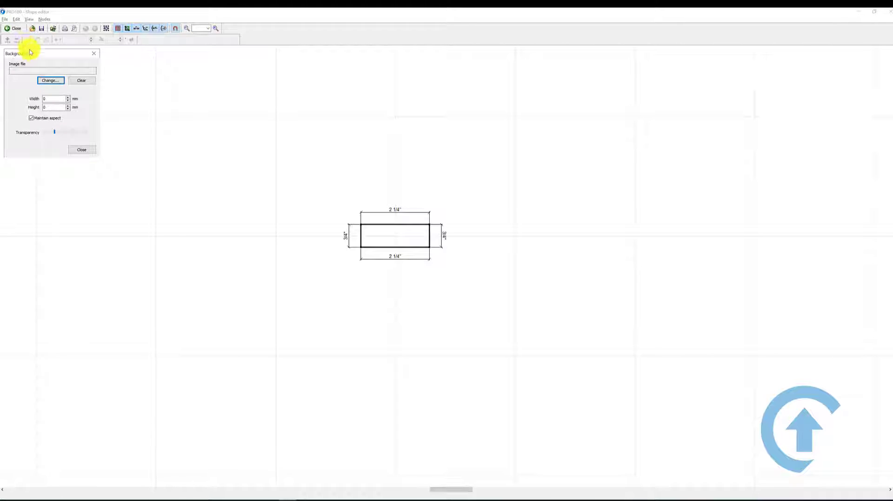
left_click(57, 82)
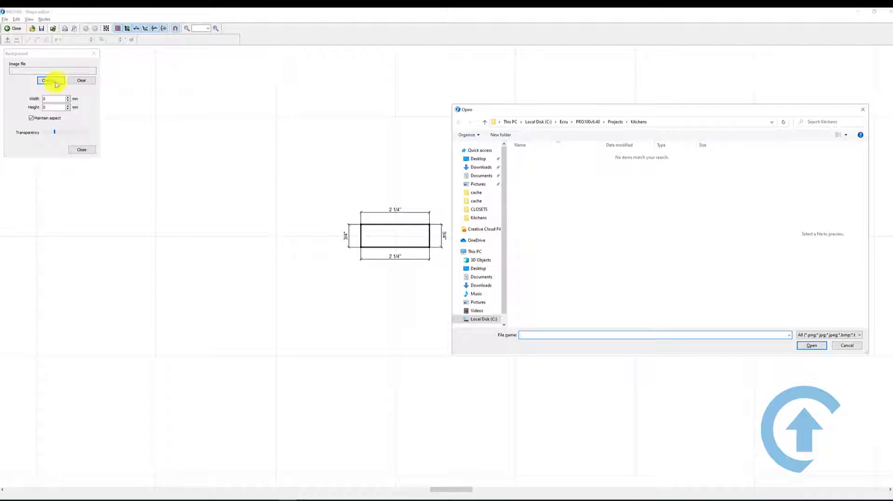
left_click(482, 167)
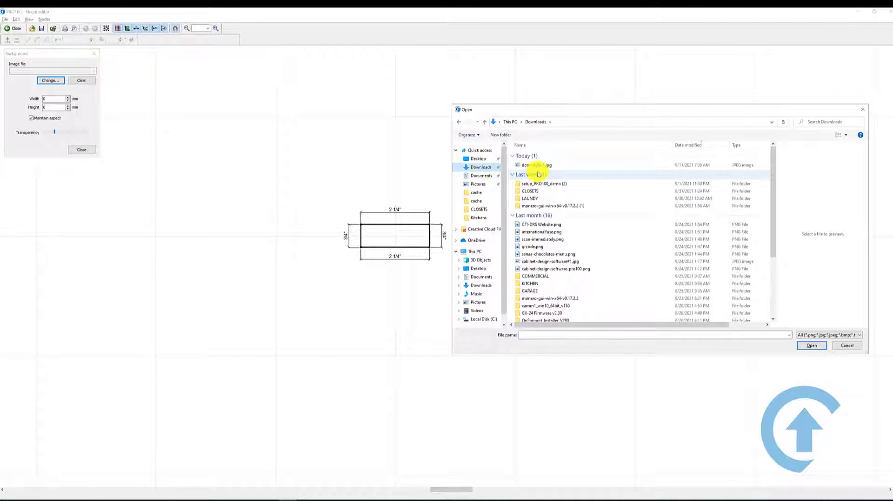
double_click(540, 167)
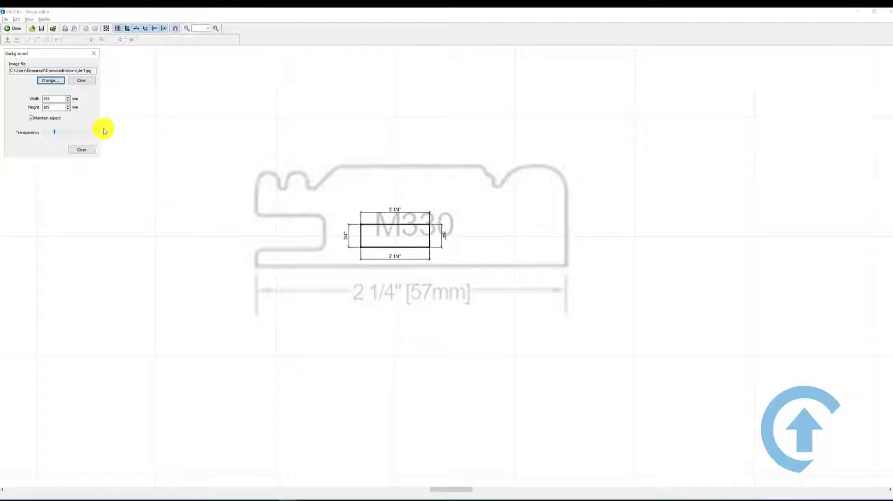
Scale the background image down to 75 mm wide by 40 mm high with its aspect maintained
left_click(68, 109)
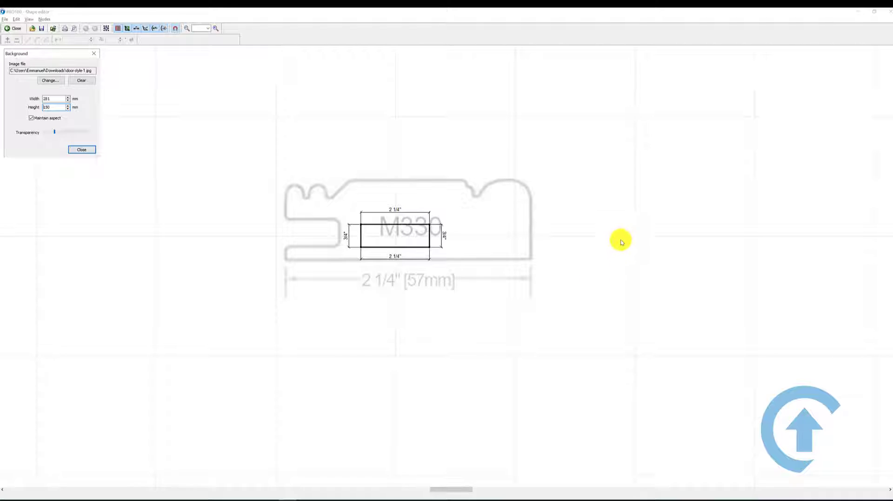
scroll(604, 269, "up", 2)
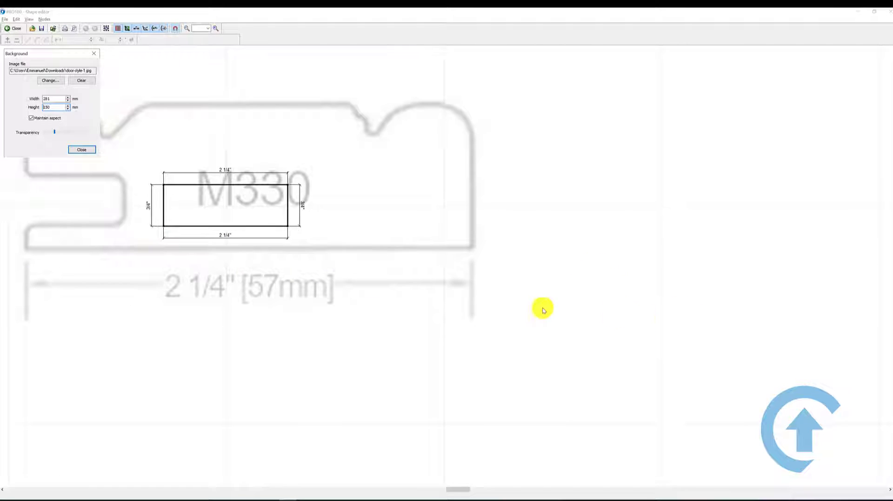
scroll(159, 198, "down", 1)
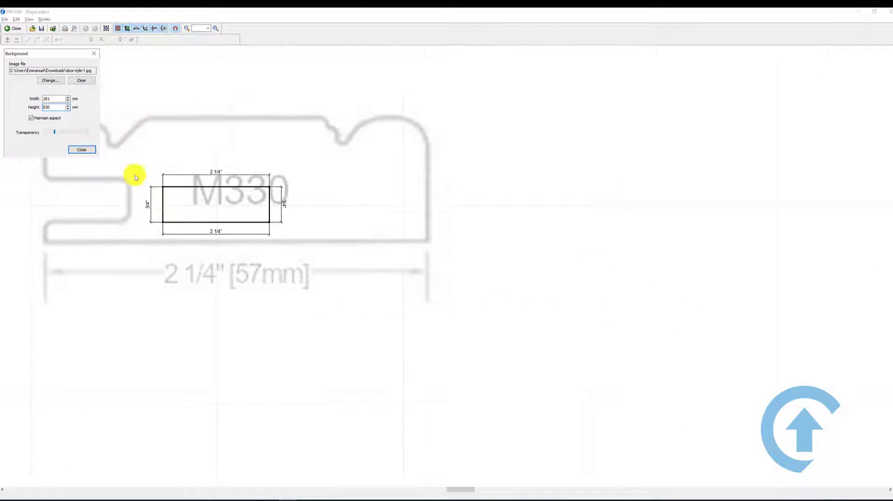
left_click(68, 109)
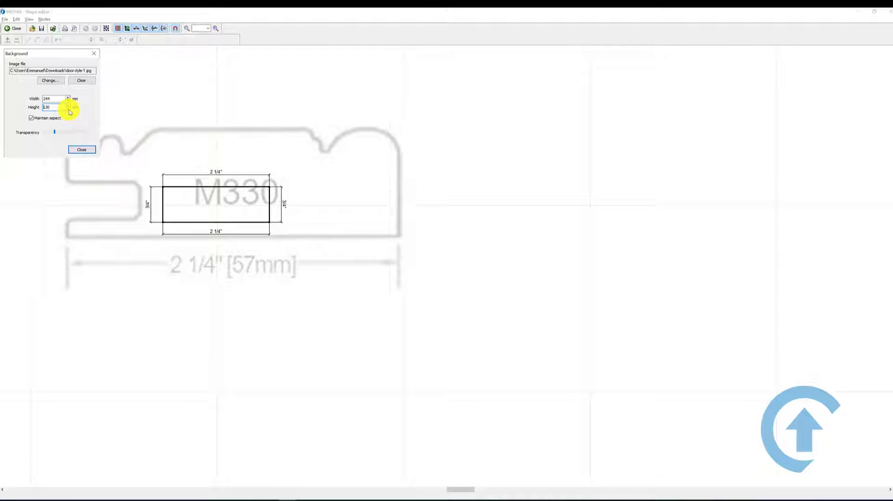
left_click(69, 110)
left_click(69, 110)
left_click(69, 110)
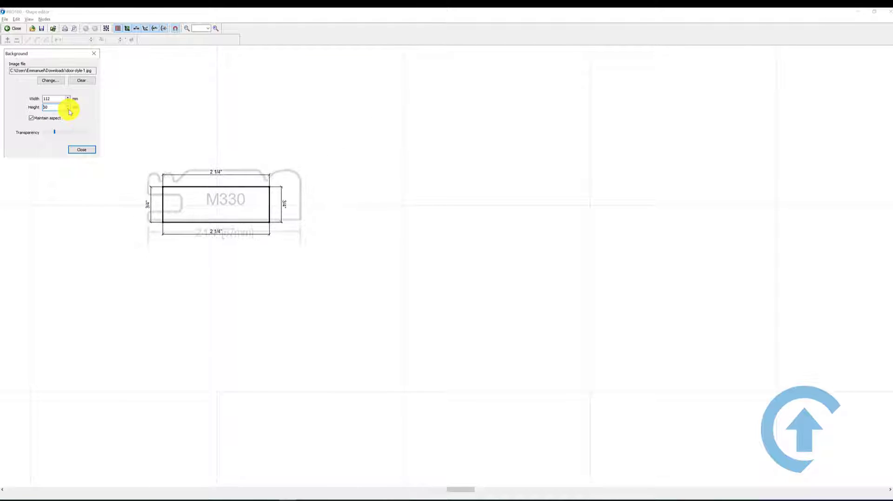
left_click(69, 110)
left_click(69, 109)
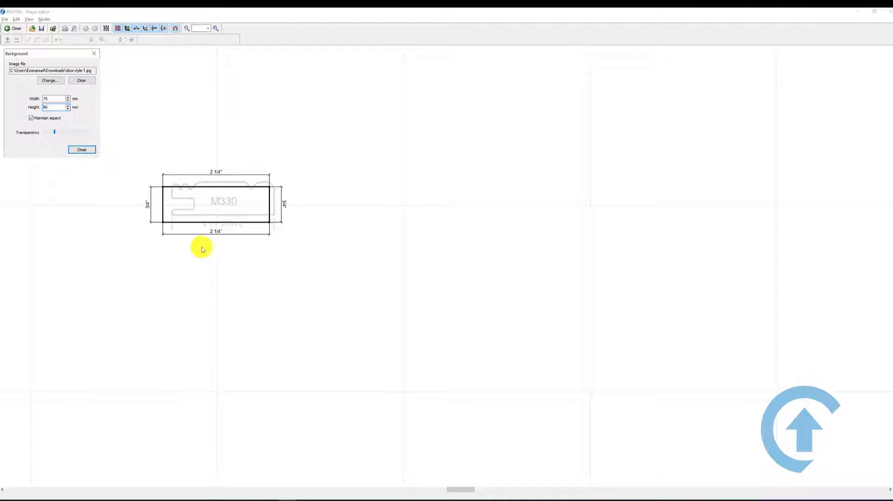
left_click(82, 150)
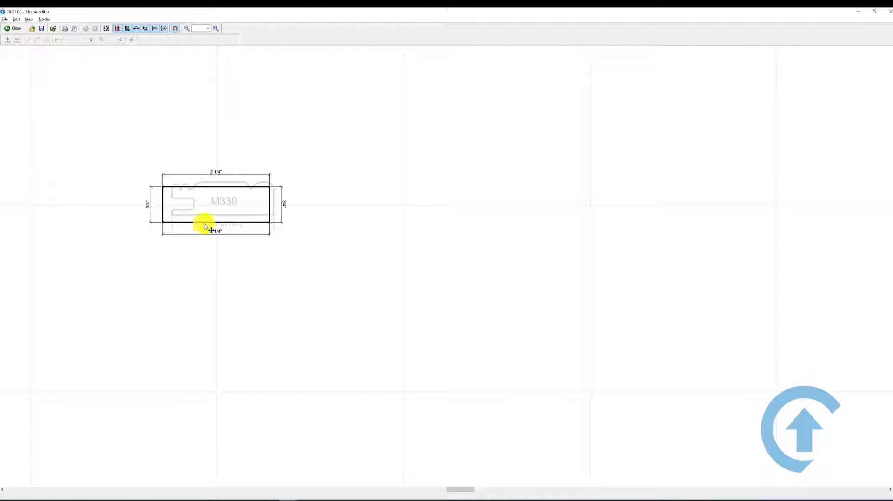
Fit the rectangle over the M330 image and trace the large rounded bead at its right end as a 1/2" wide curve
left_click(219, 188)
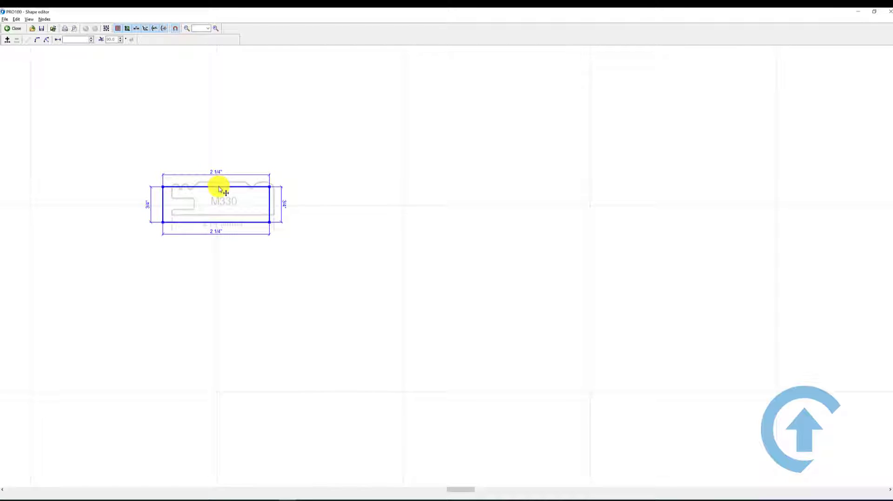
left_click_drag(219, 189, 226, 183)
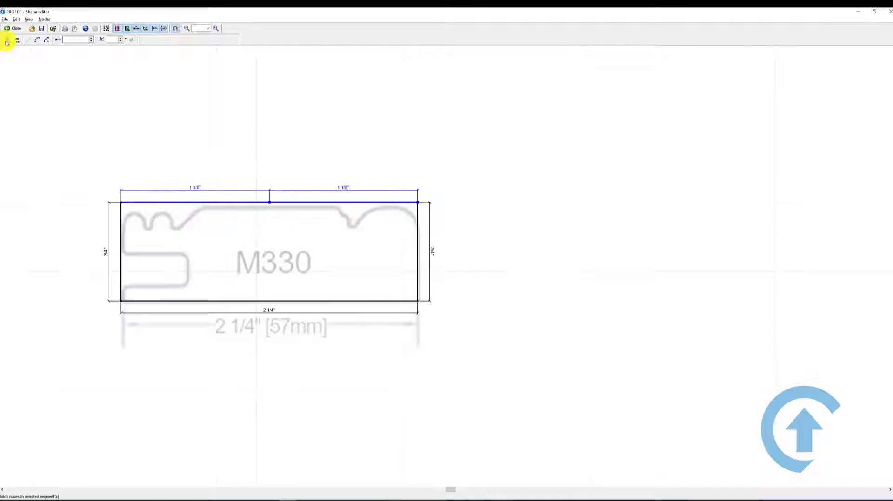
left_click_drag(417, 202, 417, 227)
left_click_drag(343, 201, 379, 194)
left_click(38, 41)
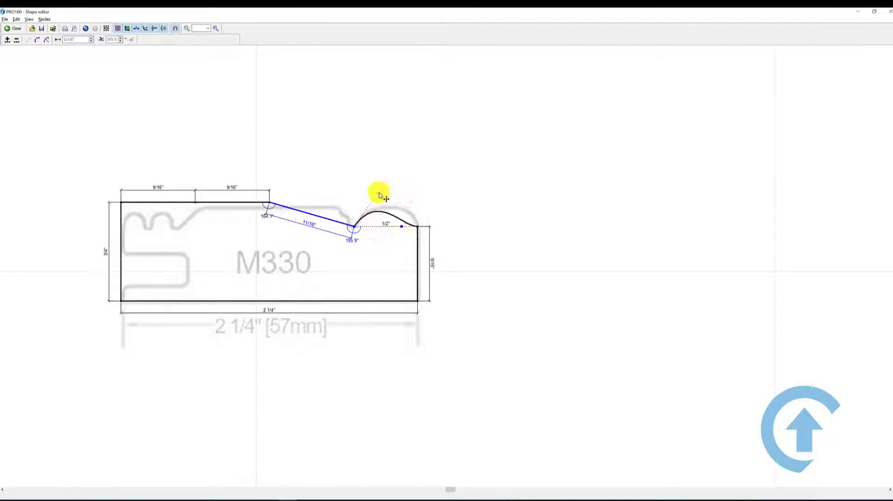
left_click_drag(401, 226, 408, 206)
Add nodes beside the large bead and curve the narrow groove and the small rounded step rising from it
left_click(354, 227)
left_click(7, 40)
left_click(7, 40)
scroll(328, 242, "up", 5)
left_click_drag(339, 191, 380, 206)
left_click(37, 41)
left_click(388, 205)
left_click(360, 198)
left_click_drag(289, 177, 376, 192)
left_click(37, 41)
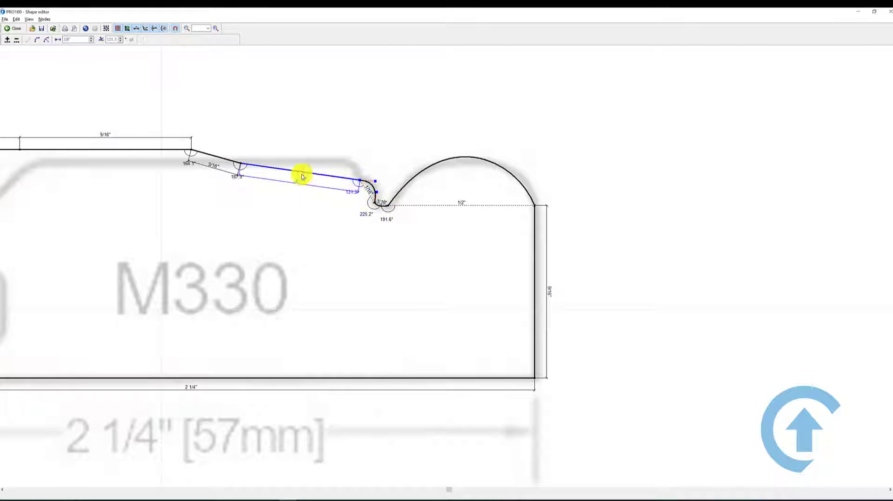
Add a node above the small step and curve the 1/8" segment leading up to the flat top
left_click(302, 172)
left_click(7, 40)
left_click_drag(300, 172, 351, 153)
left_click(359, 181)
left_click(327, 164)
left_click(37, 41)
left_click_drag(349, 175, 351, 146)
left_click(327, 164)
Make the flat top about 7/8" long and trace the slope at its left end as a 5/16" curve
middle_click_drag(225, 208, 442, 219)
left_click_drag(408, 161, 261, 132)
left_click_drag(458, 174, 286, 175)
left_click_drag(262, 133, 207, 214)
left_click(286, 175)
left_click(38, 40)
left_click_drag(260, 187, 236, 166)
left_click_drag(232, 202, 235, 191)
left_click_drag(236, 166, 229, 168)
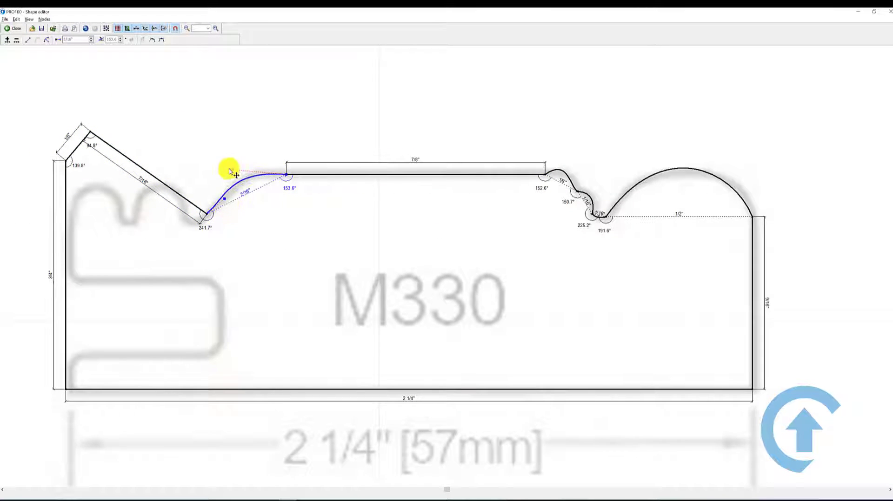
Add a node at the foot of the left slope and curve a 1/16" wide groove
left_click(206, 214)
left_click(7, 40)
left_click(207, 214)
left_click_drag(148, 172, 189, 232)
left_click(37, 40)
left_click(185, 214)
middle_click_drag(199, 216, 195, 214)
left_click_drag(195, 212, 196, 219)
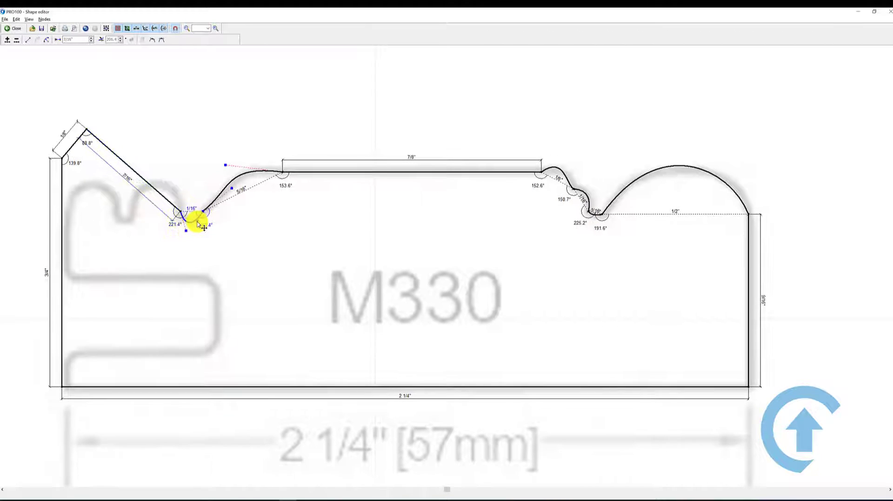
Add a node left of the slope's groove and trace the inner small bead as a 1/8" wide curve
left_click(7, 40)
left_click(180, 212)
left_click(38, 40)
mouse_move(134, 171)
left_mouse_down()
mouse_move(133, 212)
mouse_move(135, 174)
left_mouse_up()
left_click_drag(165, 211, 170, 176)
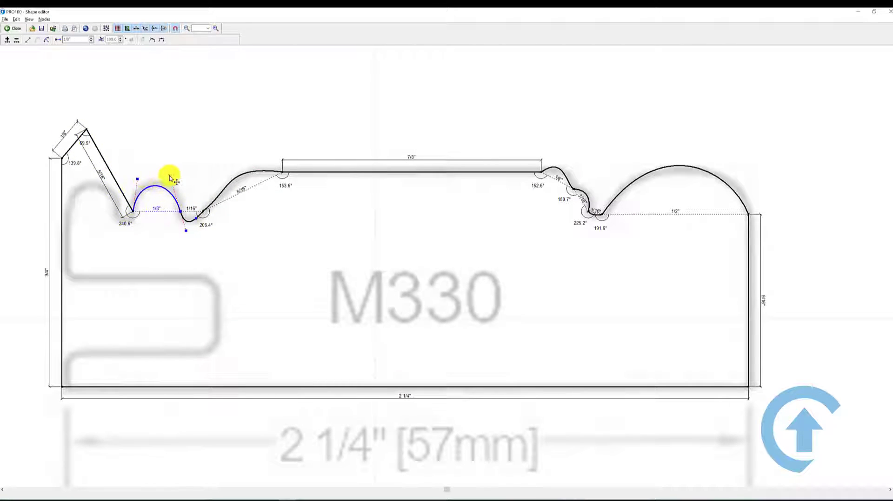
Add a node beside the inner bead and curve the 1/16" groove between the two small beads
left_click(133, 212)
left_click(7, 40)
left_click_drag(110, 170, 117, 211)
left_click(133, 211)
left_click(38, 40)
middle_click_drag(126, 214, 260, 230)
scroll(260, 230, "up", 4)
left_click_drag(256, 225, 253, 257)
left_click(244, 226)
left_click(279, 252)
Move the nodes onto the left end of the image and trace the outer bead as a 3/16" wide curve
left_click_drag(179, 50, 138, 225)
left_click_drag(127, 111, 70, 113)
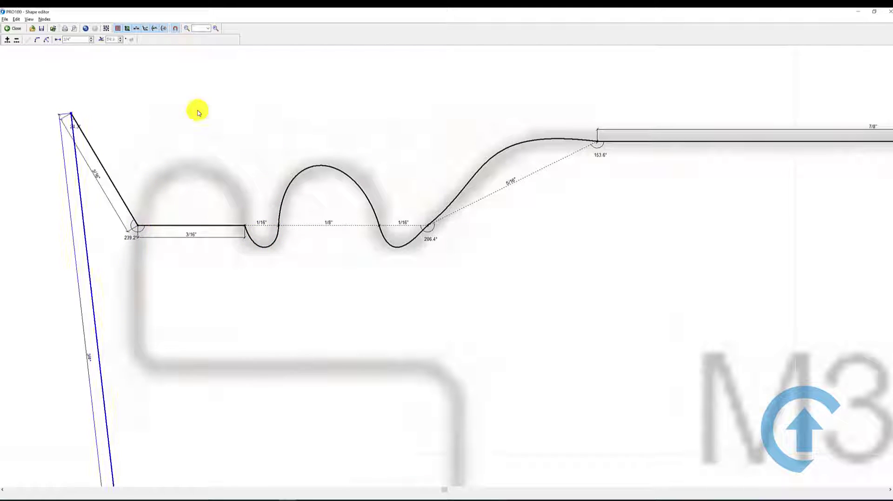
left_click(203, 225)
left_click(38, 40)
left_click_drag(166, 226, 173, 155)
left_click_drag(218, 225, 237, 163)
left_click_drag(172, 156, 164, 124)
Run a straight 1/8" edge down from the outer bead and refine the bead and groove curves to the image
scroll(163, 124, "down", 3)
left_click_drag(102, 50, 152, 210)
left_click(151, 134)
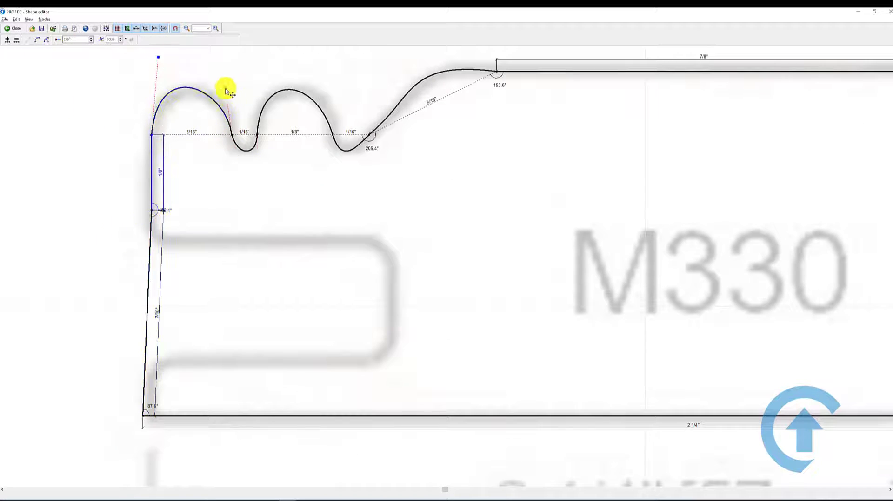
left_click_drag(227, 88, 233, 83)
left_click(233, 135)
left_click_drag(239, 159, 236, 166)
Add nodes for the slot's 5/16" upper edge and round the lip corner above it with a 1/8" curve
left_click(127, 423)
left_click(143, 416)
mouse_move(148, 298)
left_mouse_down()
mouse_move(145, 314)
mouse_move(146, 307)
left_mouse_up()
left_click(7, 40)
left_click_drag(149, 258, 338, 213)
left_click(173, 227)
left_click(37, 40)
Add nodes outlining the slot's angled inner corners, its 1/8" end wall and its 3/8" lower edge
left_click(168, 274)
left_click(7, 40)
left_click(7, 40)
left_click_drag(234, 246, 375, 247)
double_click(7, 40)
left_click_drag(313, 256, 375, 300)
left_click_drag(252, 263, 343, 332)
left_click(7, 40)
left_click_drag(267, 301, 168, 331)
Round both inner corners of the slot to match the image
left_click(358, 232)
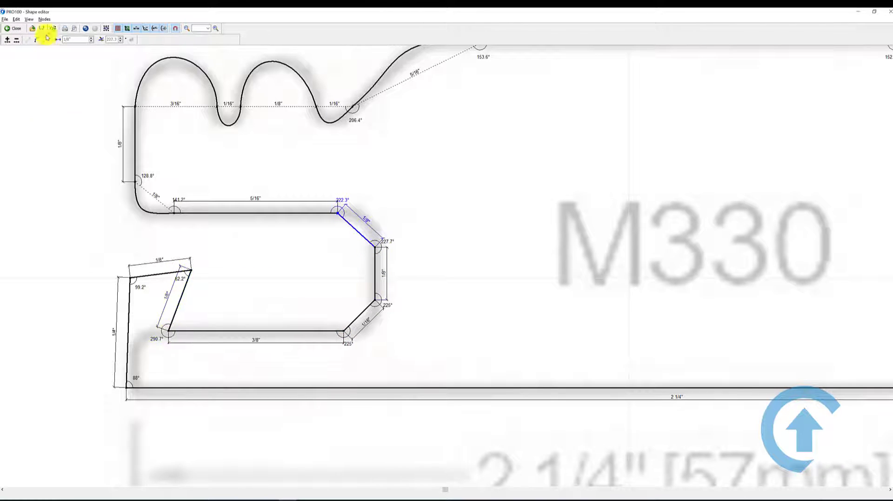
left_click(37, 40)
left_click_drag(350, 225, 373, 214)
left_click_drag(363, 237, 373, 233)
left_click(359, 316)
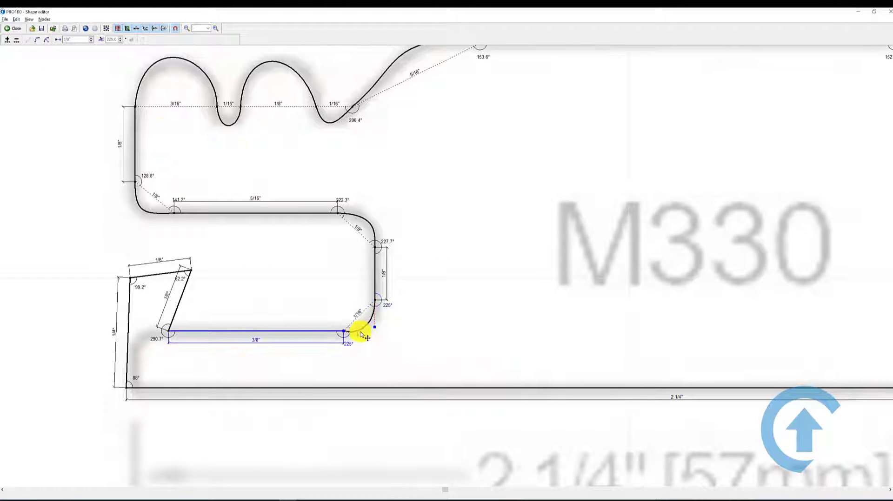
left_click_drag(361, 332, 365, 331)
Shape the lip below the slot with a 1/8" rounded upper corner and a straight 1/16" outer edge, removing the surplus node
middle_click_drag(223, 297, 273, 253)
left_click_drag(180, 233, 31, 305)
left_click_drag(241, 226, 200, 287)
left_click(202, 302)
left_click(37, 39)
key("ctrl+z")
left_click_drag(193, 309, 185, 289)
middle_click_drag(232, 409, 239, 252)
scroll(240, 253, "down", 2)
key("Delete")
left_click_drag(145, 188, 237, 200)
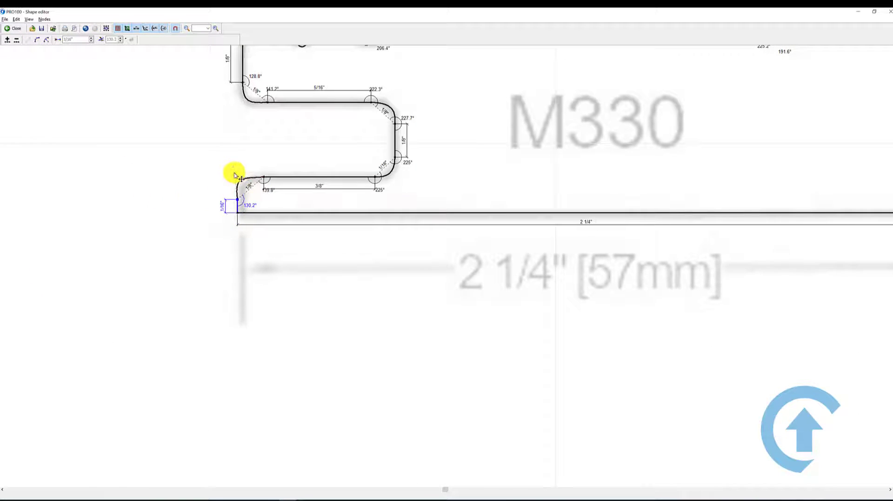
Round the bottom outer corner of the lower lip, leaving a 2 3/16" straight base
middle_click_drag(266, 243, 121, 218)
left_click_drag(114, 204, 130, 204)
left_click(122, 197)
left_click(37, 39)
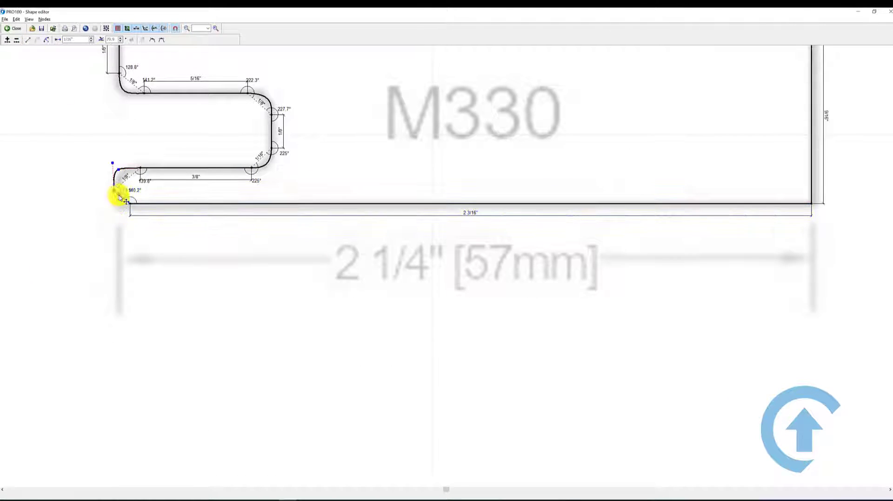
left_click(405, 350)
Review the complete traced outline and close the Shape editor to apply it to the board
scroll(405, 350, "down", 3)
scroll(405, 349, "up", 1)
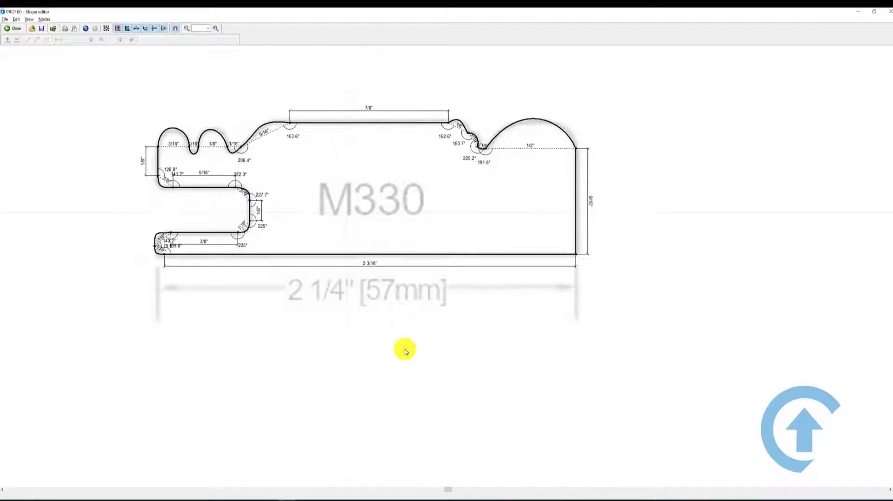
scroll(405, 350, "down", 1)
scroll(404, 351, "up", 3)
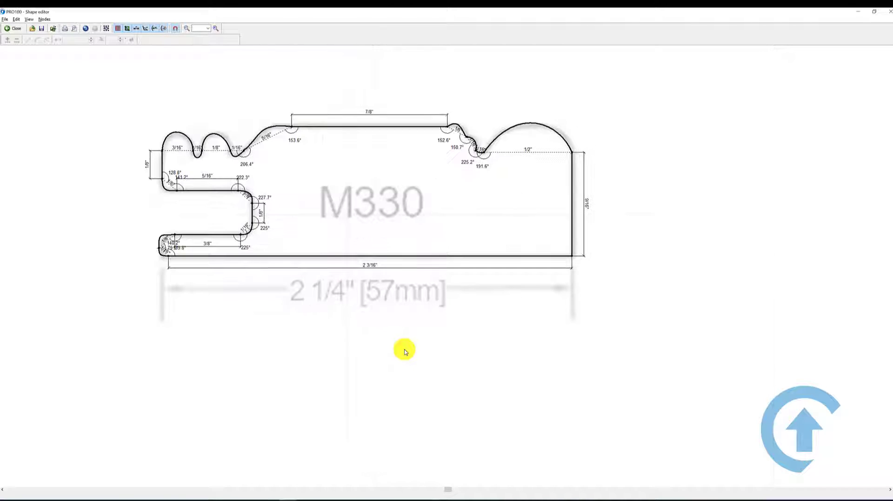
middle_click_drag(404, 375, 418, 422)
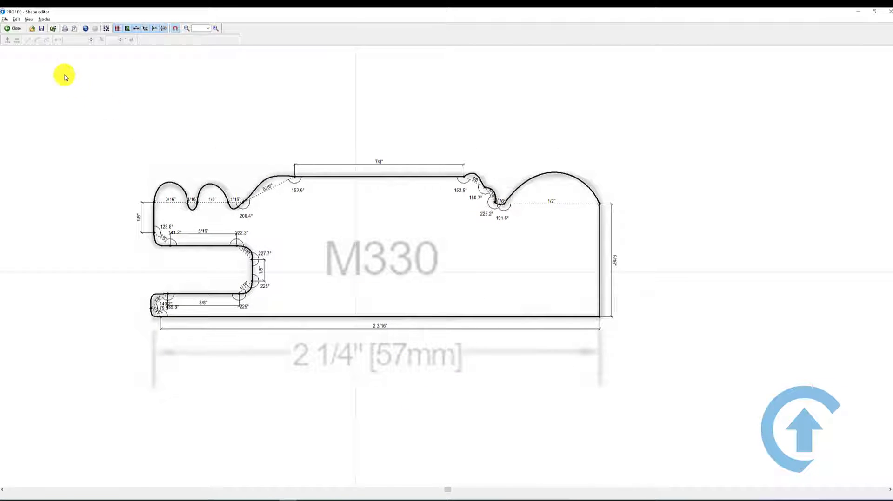
left_click(20, 29)
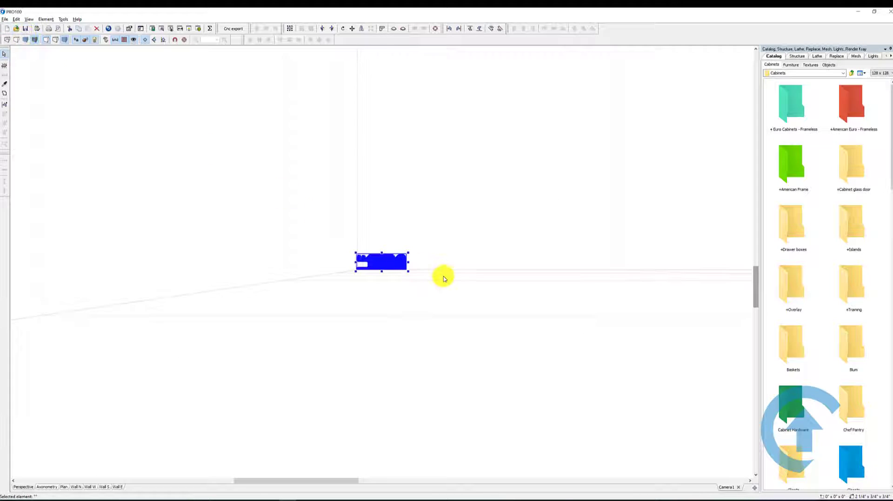
Examine the profiled board in perspective and check its dimensions in the properties
middle_click_drag(456, 272, 461, 313)
scroll(460, 280, "up", 4)
left_click(481, 310)
left_click(379, 267)
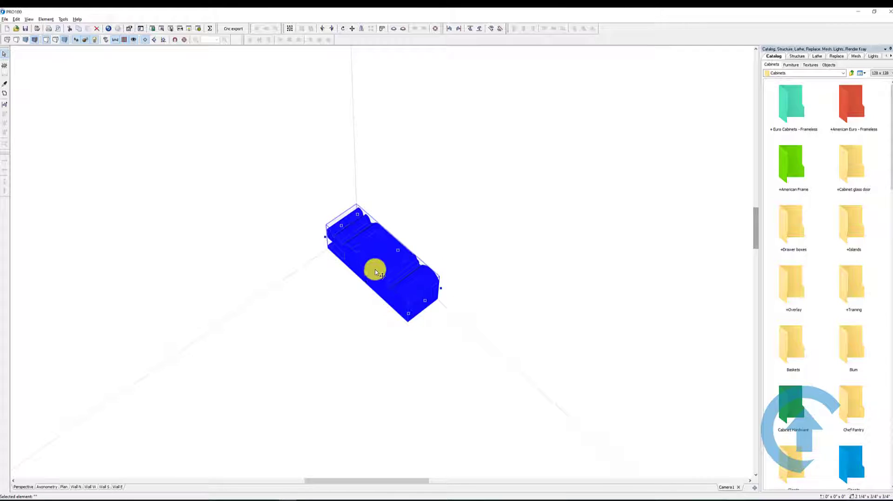
double_click(379, 270)
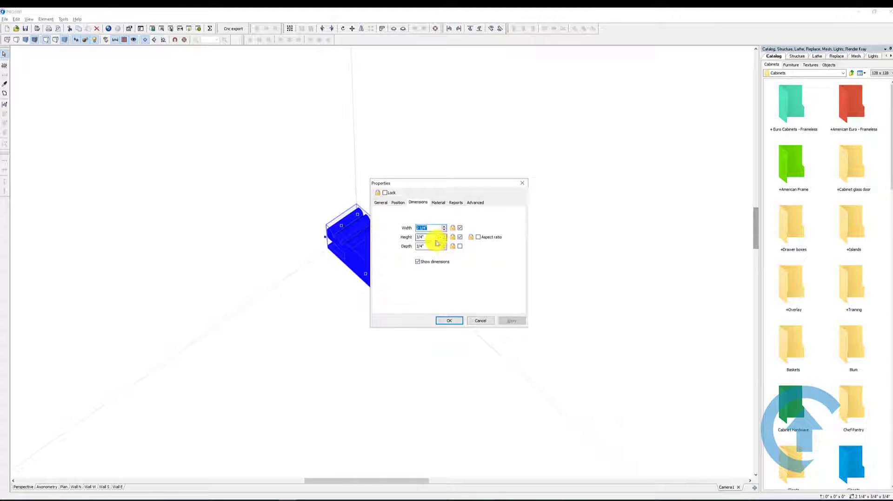
left_click(453, 325)
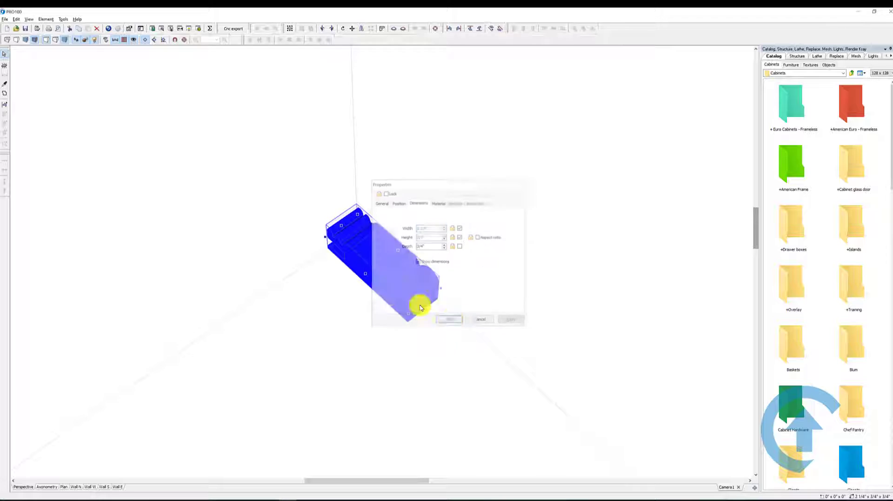
Stretch the profiled board to a depth of about 7 3/8" and check its dimensions
left_click_drag(365, 274, 2, 358)
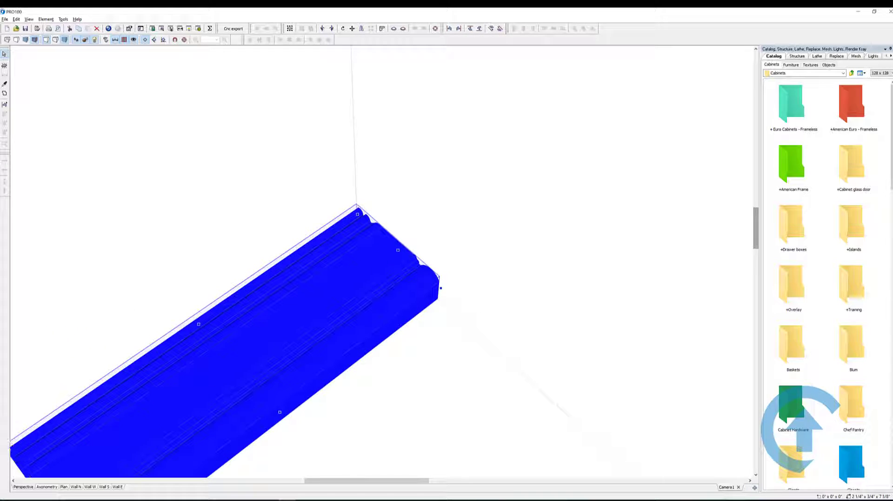
left_click(460, 405)
scroll(464, 407, "down", 6)
left_click_drag(453, 392, 510, 344)
scroll(490, 371, "up", 3)
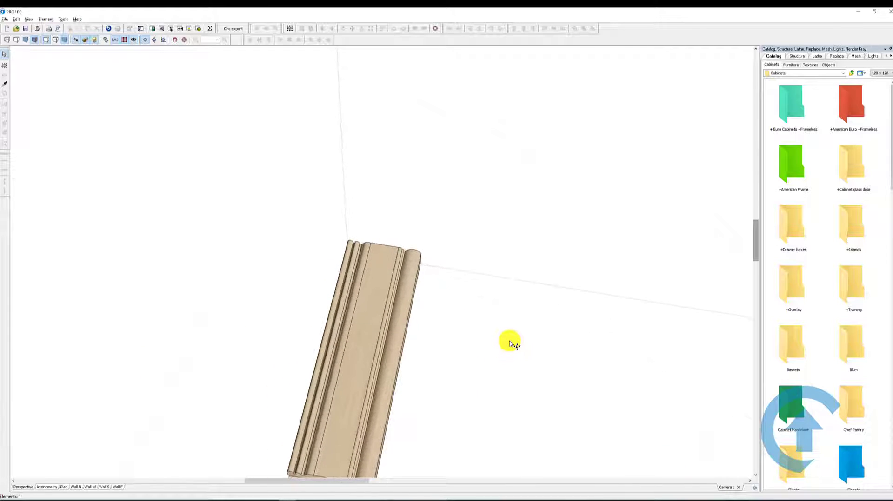
double_click(375, 298)
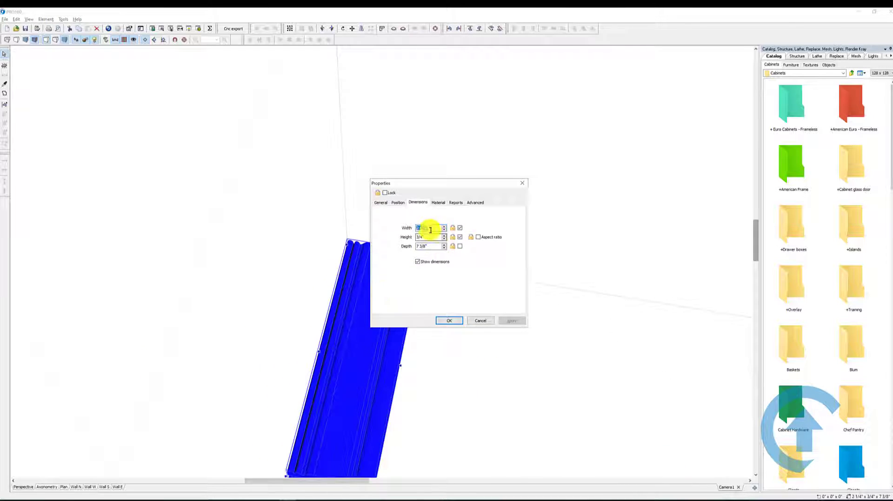
left_click(524, 185)
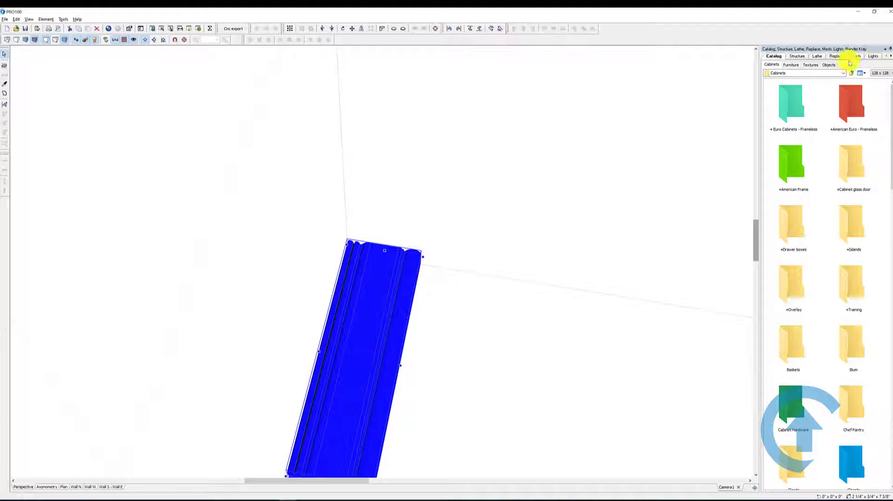
Create a lathed corner from the profile with 2 steps, Corner on and a 90° angle, and place it beside the board
left_click(817, 56)
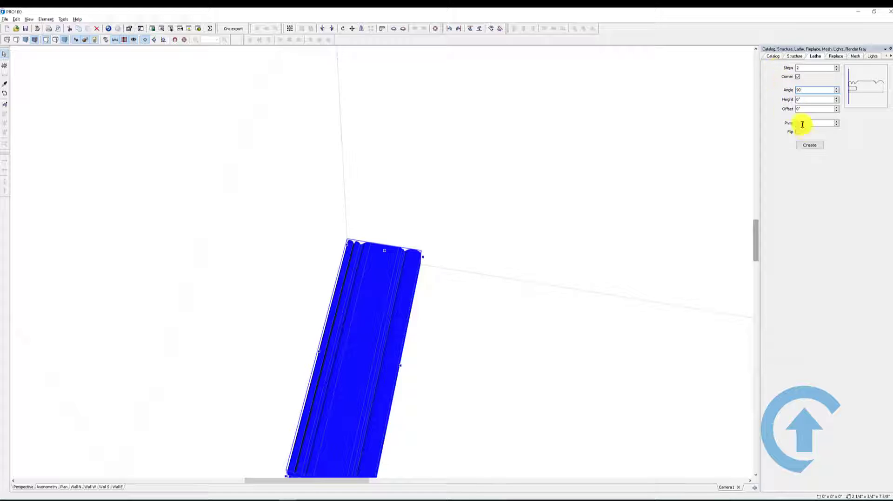
left_click(810, 145)
left_click_drag(384, 291, 503, 271)
Adjust the dimension options in the lathed corner piece's properties and confirm them
double_click(504, 309)
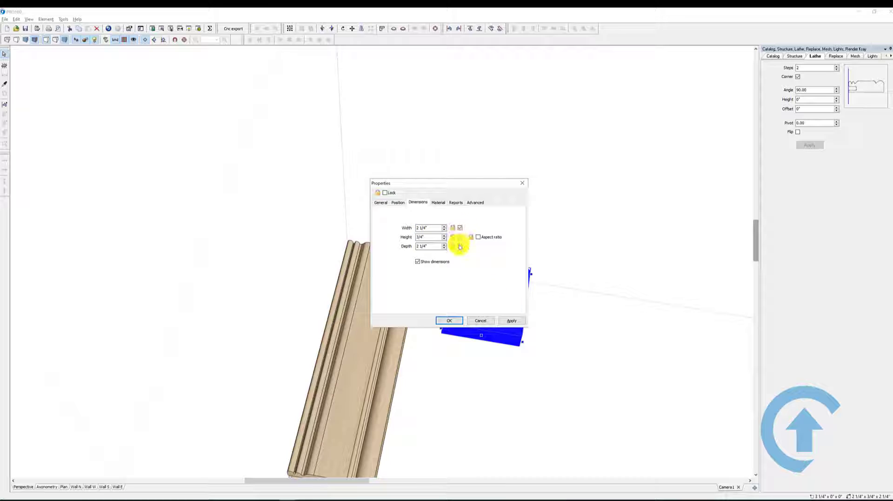
left_click(450, 321)
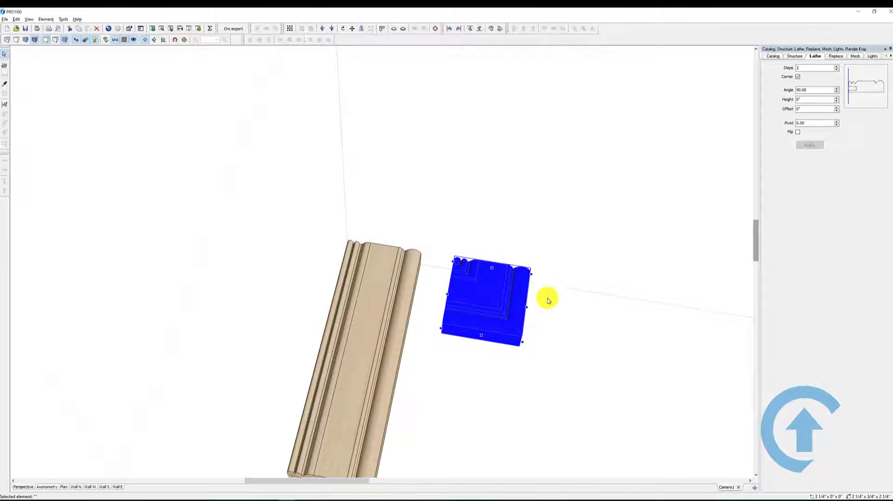
scroll(547, 275, "down", 5)
scroll(512, 320, "up", 5)
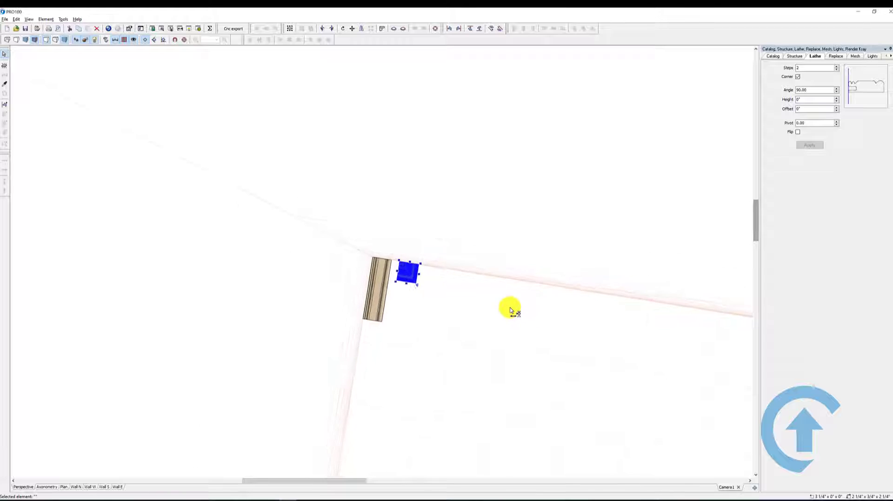
Turn the lathed corner piece and join it flush to the upper end of the profiled board
left_click_drag(376, 298, 328, 346)
left_click_drag(431, 281, 387, 277)
left_click(322, 29)
left_click_drag(368, 358, 371, 341)
left_click_drag(756, 225, 756, 243)
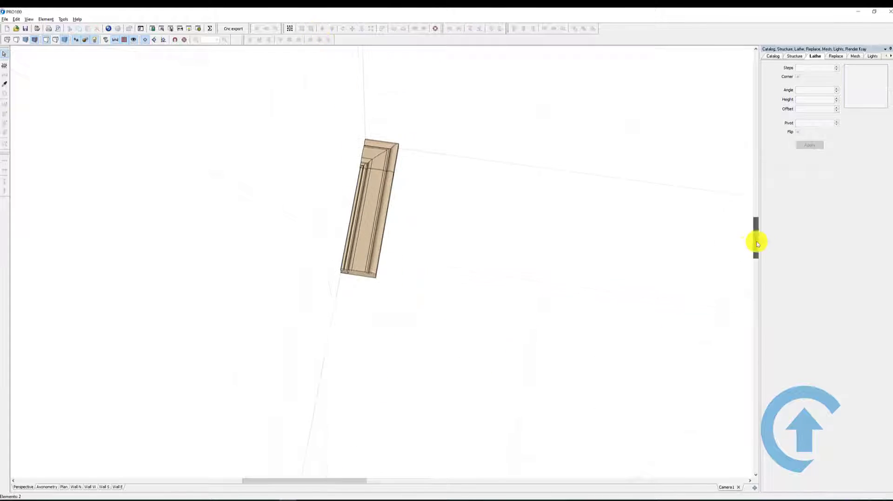
Copy the corner piece to the lower end of the profiled board and turn it to complete the stile
left_click_drag(382, 156, 359, 291, "ctrl")
left_click(332, 29)
left_click(492, 310)
double_click(367, 235)
left_click(450, 321)
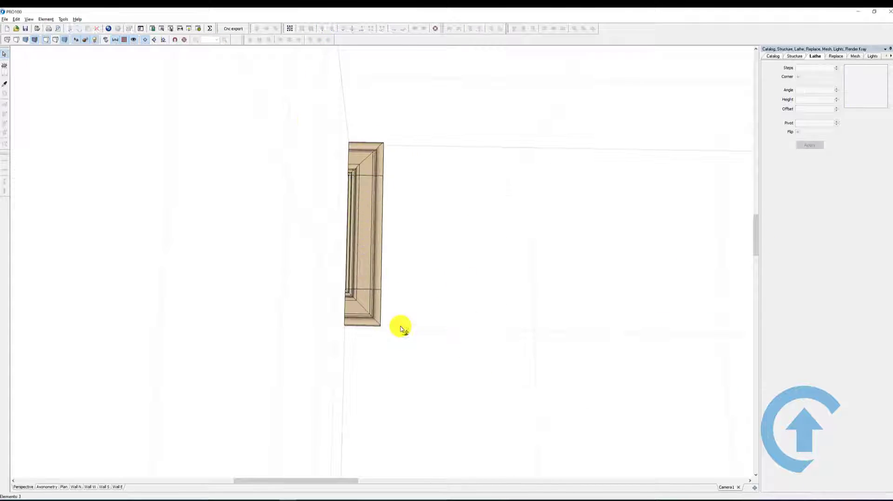
Group the board and its two corner pieces and name the group "left stile"
left_click_drag(400, 329, 163, 64)
left_click(302, 29)
left_click(795, 56)
double_click(372, 274)
left_click_drag(409, 184, 510, 184)
type("left stile")
left_click(549, 321)
Copy the left stile to form the opposite side of the frame and name the copy "right stile"
left_click_drag(381, 201, 411, 328, "ctrl")
double_click(373, 200)
left_click(581, 321)
double_click(522, 200)
type("right stile")
left_click(548, 321)
Complete the square frame with the mirrored right stile and two turned profiled boards as upper and lower rails
left_click(366, 233)
left_click(362, 29)
left_click(583, 242)
left_click(331, 29)
left_click(321, 31)
left_click(321, 31)
left_click_drag(605, 298, 621, 238)
left_click(726, 488)
key("ctrl+a")
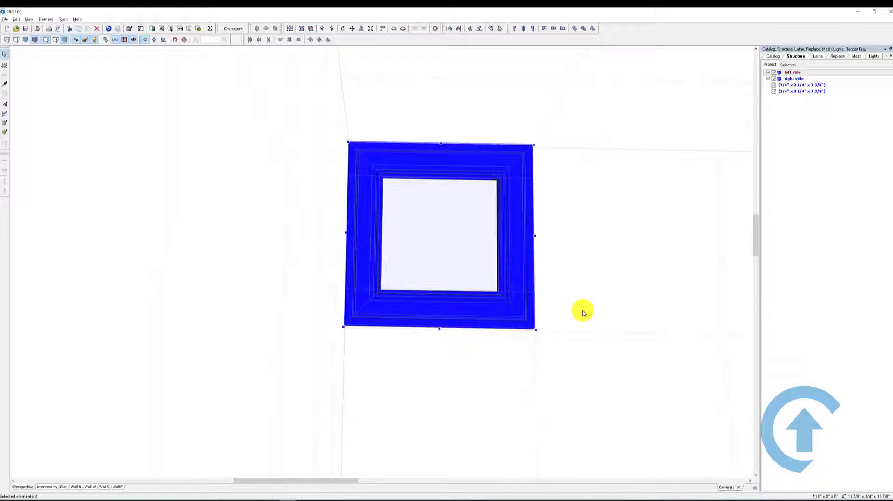
Name the upper rail "top rail" and the lower rail "bottom"
double_click(782, 86)
type("top rail")
left_click(549, 321)
double_click(785, 92)
type("bottom")
key("Return")
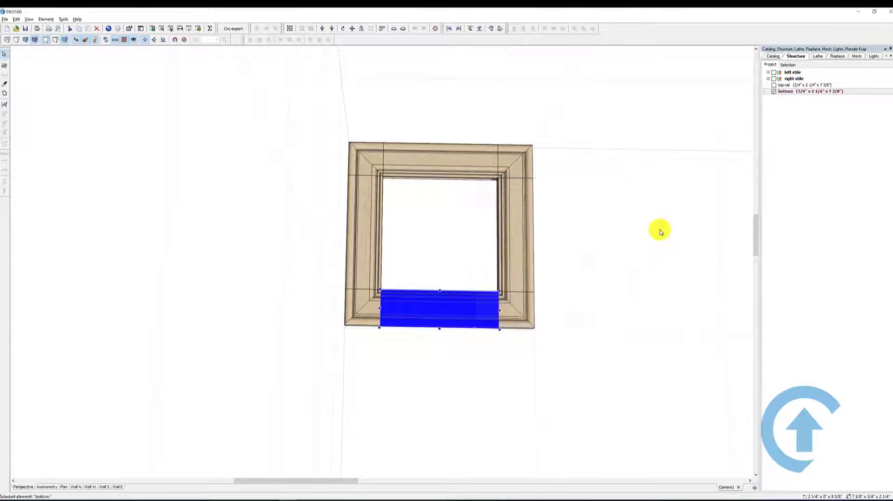
Examine the assembled frame's profile and mitred corners from a close perspective view with the display toggled
left_click_drag(658, 229, 552, 184)
left_click(95, 40)
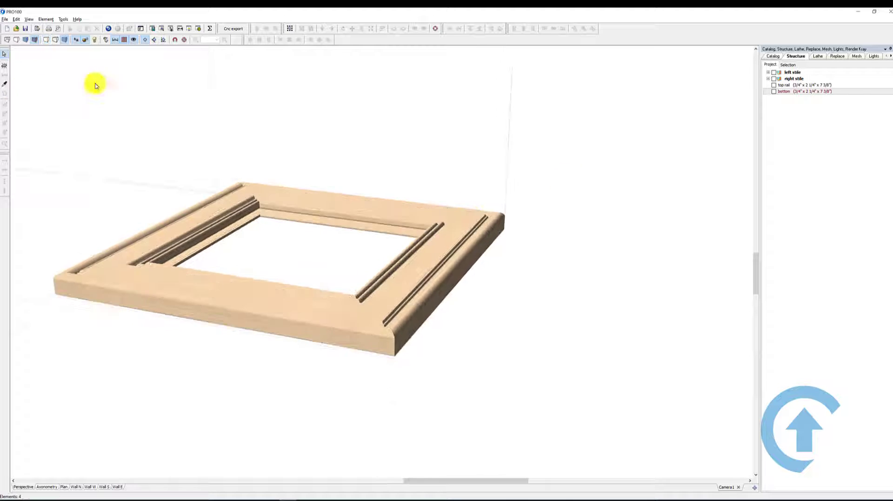
scroll(351, 111, "up", 3)
left_click_drag(352, 111, 458, 126)
left_click(94, 41)
scroll(625, 276, "down", 10)
left_click(437, 279)
Group both stiles and both rails and name the group "frame"
key("ctrl+a")
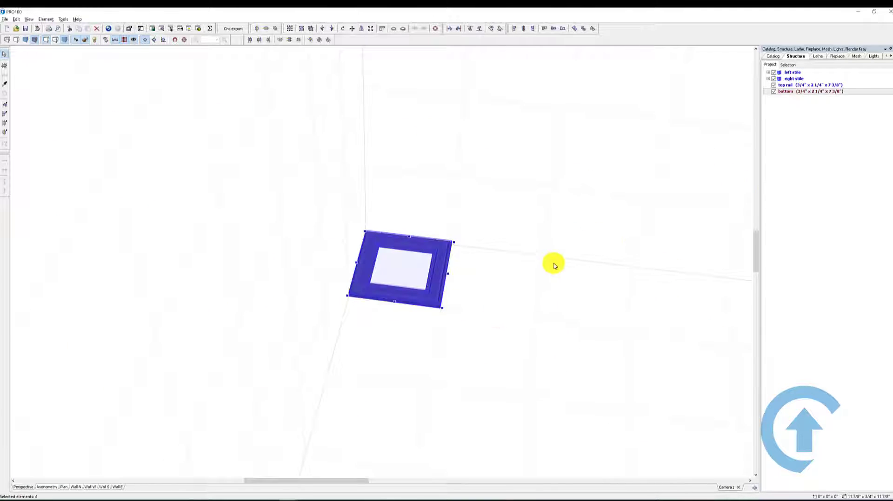
left_click(303, 31)
double_click(447, 269)
type("frame")
key("Return")
Draw a new board and fit it inside the frame opening at about 7 3/8" by 7 3/8"
left_click_drag(549, 323, 550, 363)
left_click(4, 65)
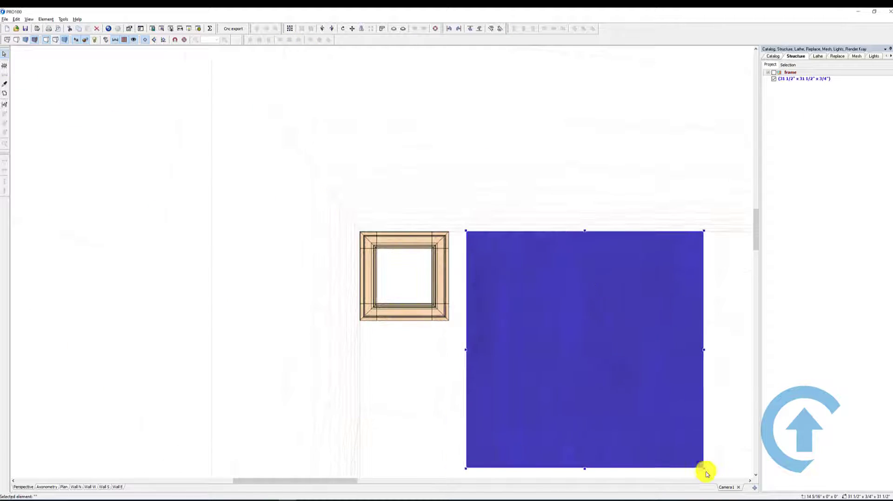
left_click_drag(704, 472, 518, 279)
left_click_drag(494, 259, 340, 233)
left_click_drag(429, 295, 453, 312)
scroll(502, 335, "up", 3)
left_click_drag(348, 480, 355, 481)
scroll(354, 366, "up", 2)
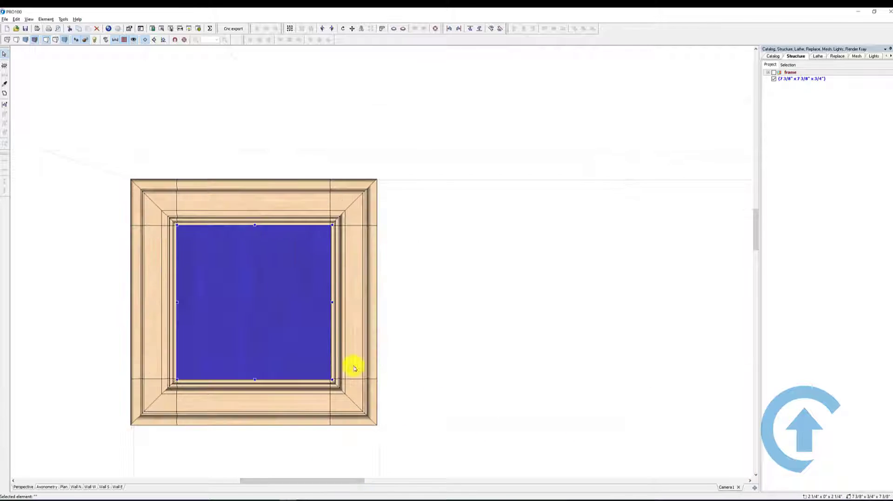
Set the inner board's thickness to 3/8" and name it "center panel"
double_click(302, 326)
left_click_drag(534, 239, 470, 240)
type("3/8")
key("Return")
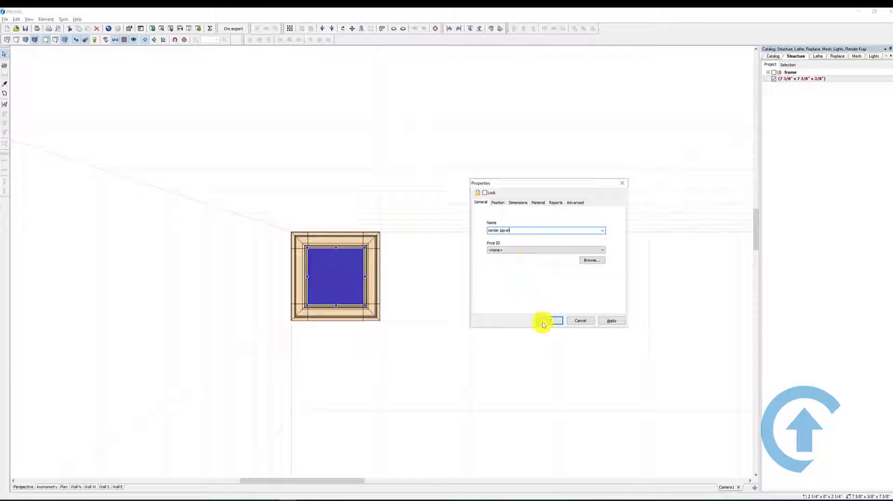
left_click(549, 321)
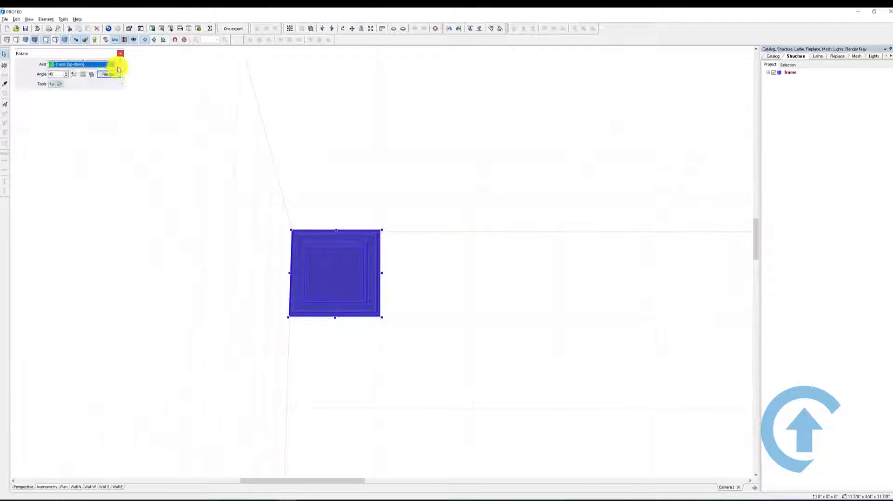
Rotate the whole door upright about the X axis and check the center panel's dimension properties
left_click(106, 75)
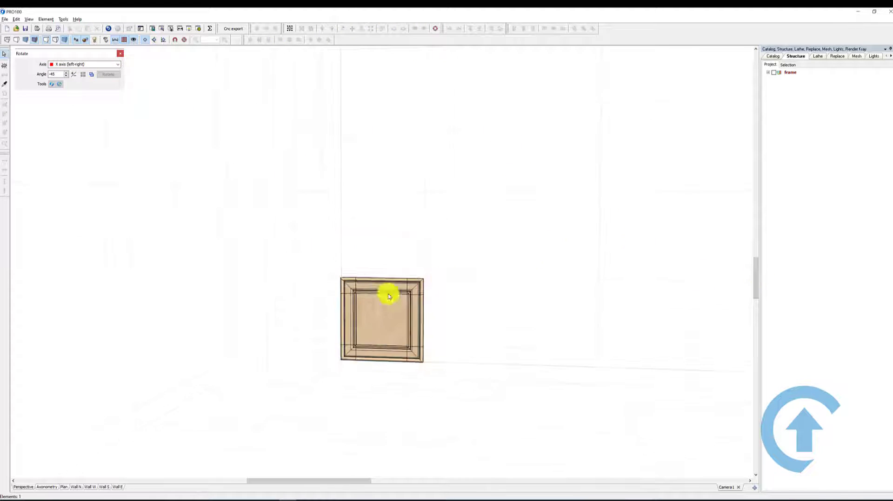
left_click(389, 296)
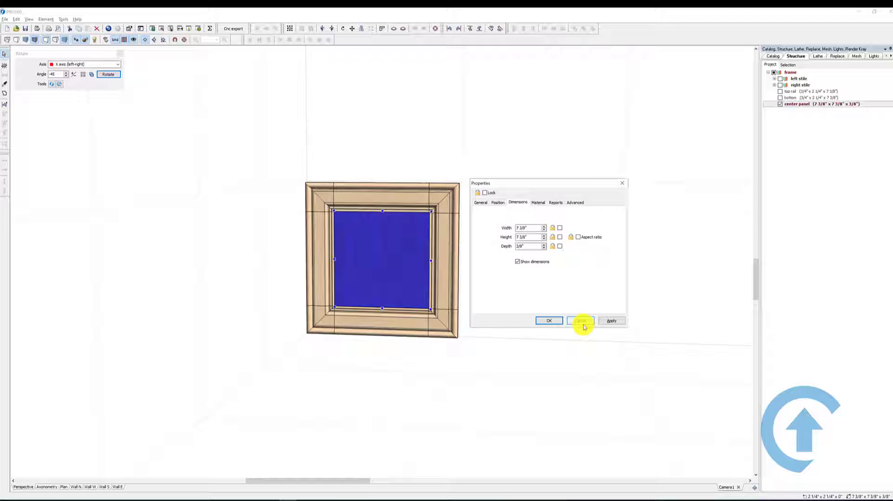
left_click(580, 321)
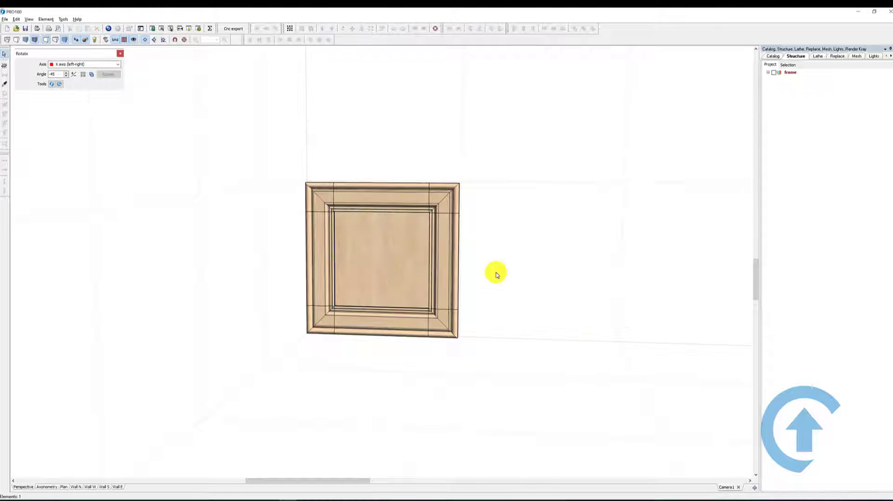
Open the properties of the straight board in the left stile and confirm them
left_click(313, 260)
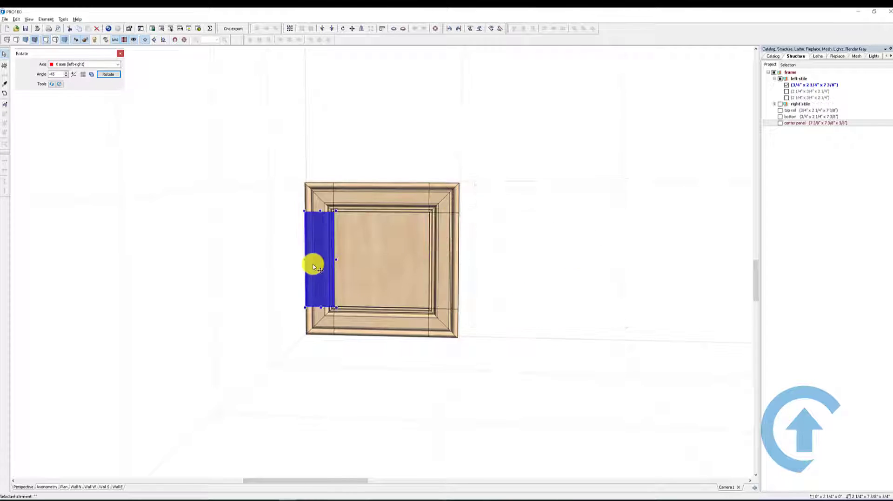
double_click(313, 260)
left_click(549, 321)
left_click(558, 298)
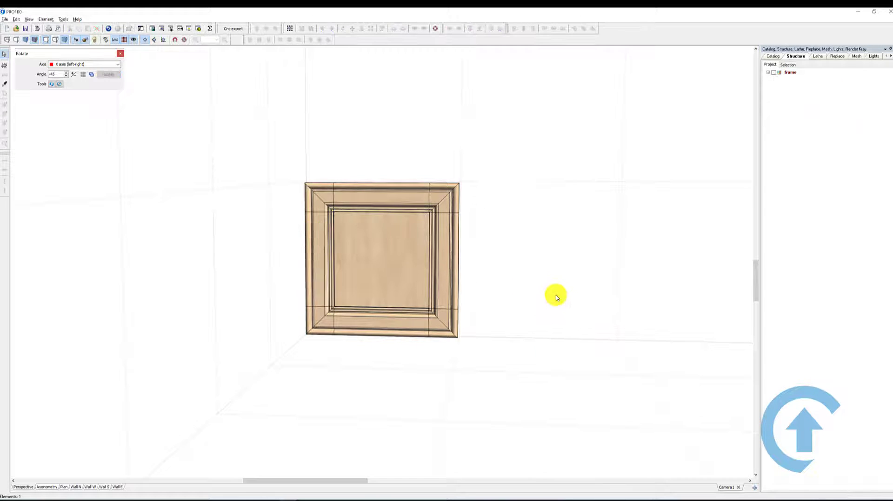
Stretch the grouped door upward to a height of about 23"
scroll(476, 270, "down", 2)
left_click(385, 220)
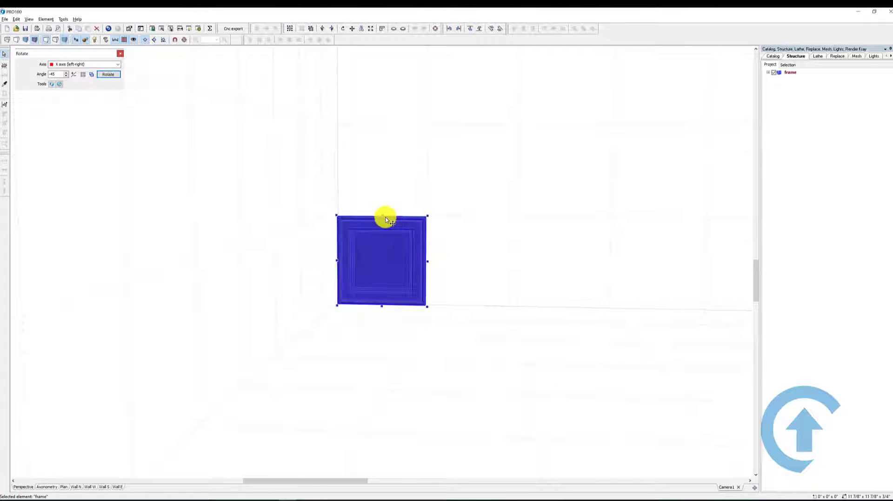
left_click_drag(383, 217, 379, 135)
left_click(523, 269)
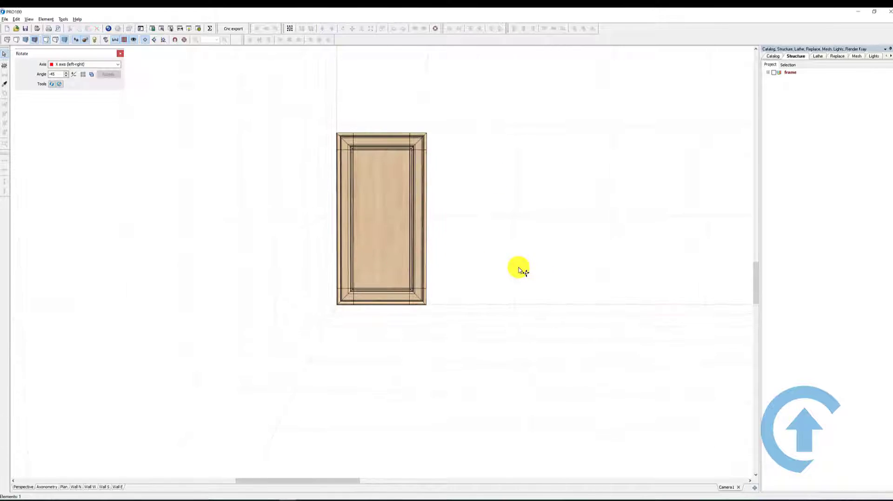
Copy the door and place a shortened version directly above it as a drawer front
left_click(407, 237)
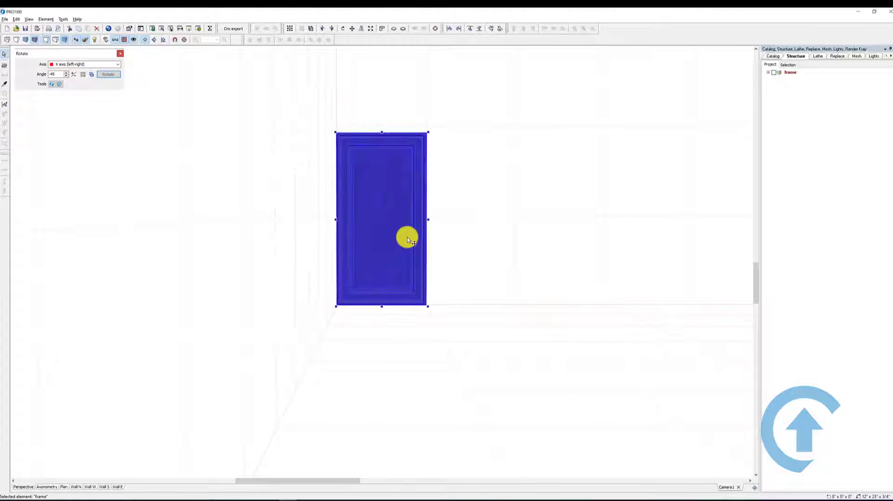
left_click_drag(408, 238, 445, 290, "ctrl")
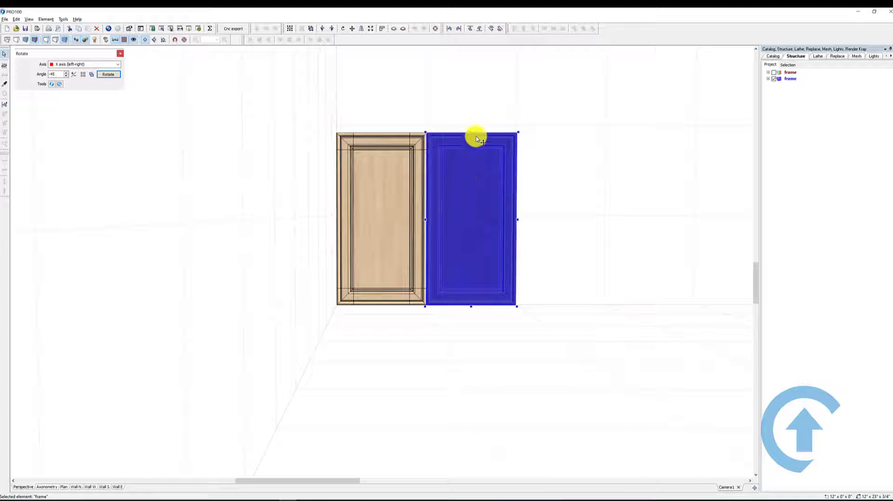
left_click_drag(472, 134, 347, 140)
left_click(510, 227)
left_click(504, 251)
left_click(535, 176)
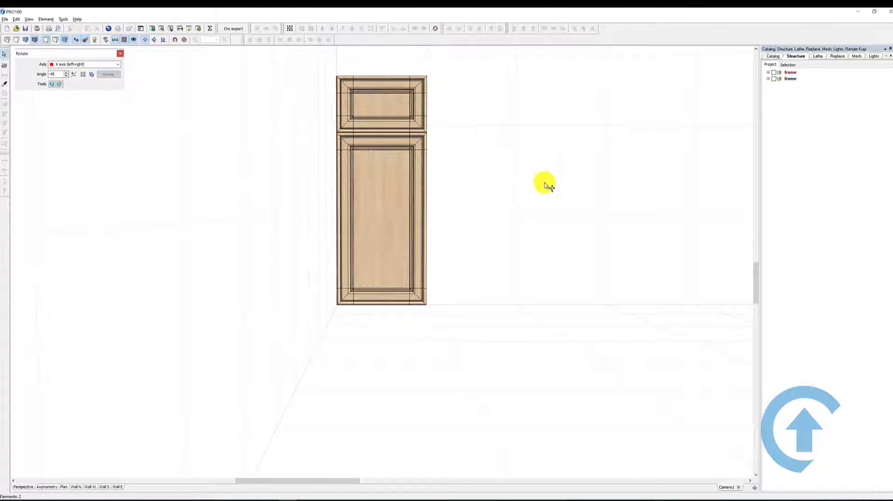
Insert the Un 9606_96 handle from the Handles folder of the Objects catalog beside the door
mouse_move(544, 184)
left_mouse_down()
mouse_move(568, 197)
mouse_move(597, 189)
mouse_move(541, 179)
left_mouse_up()
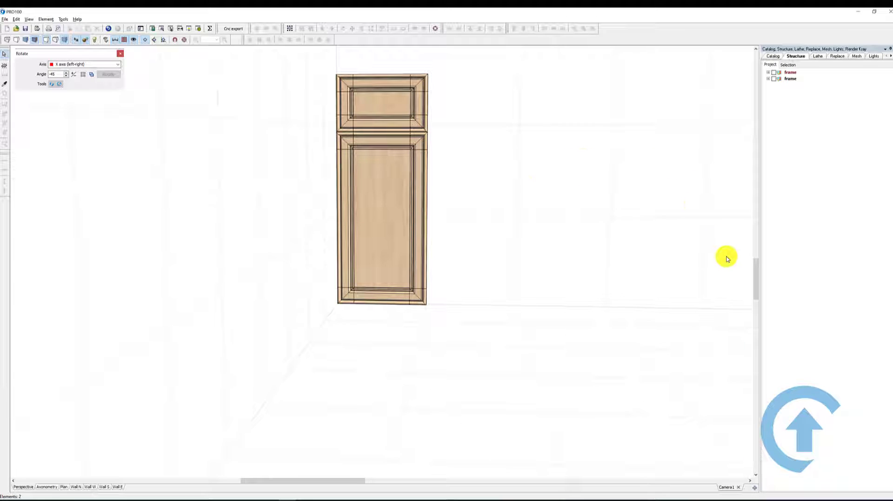
left_click_drag(755, 274, 651, 272)
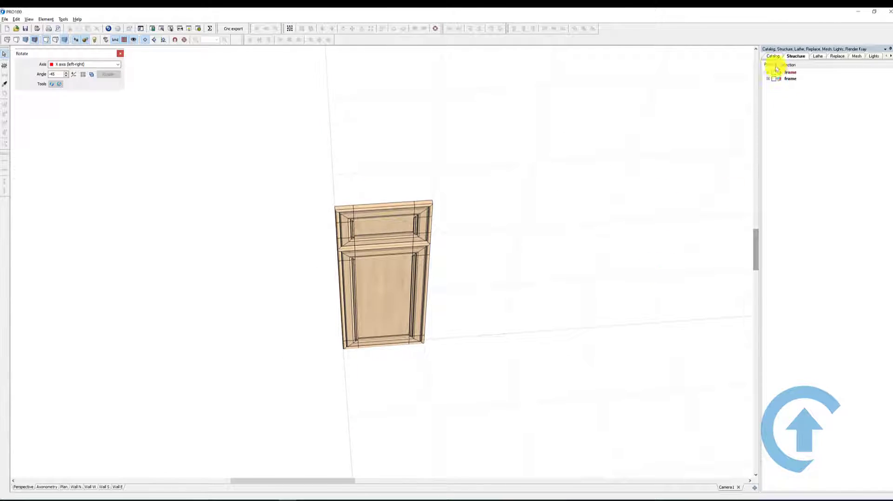
left_click(772, 56)
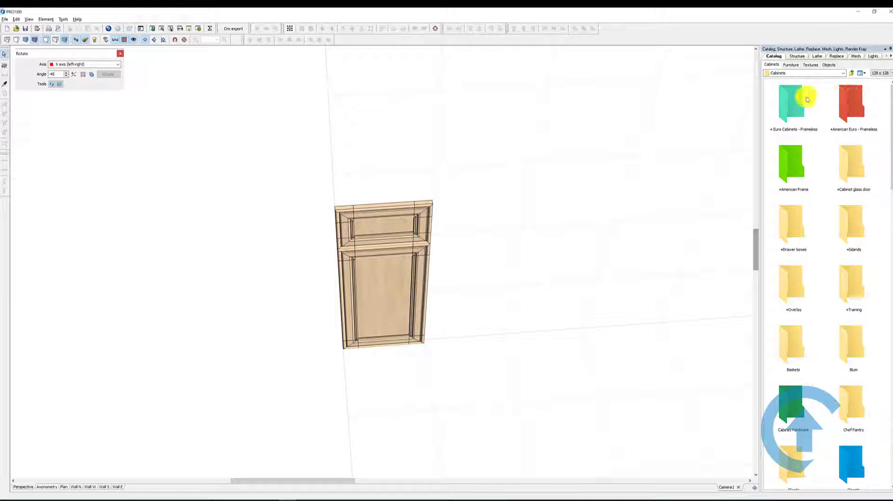
left_click(829, 65)
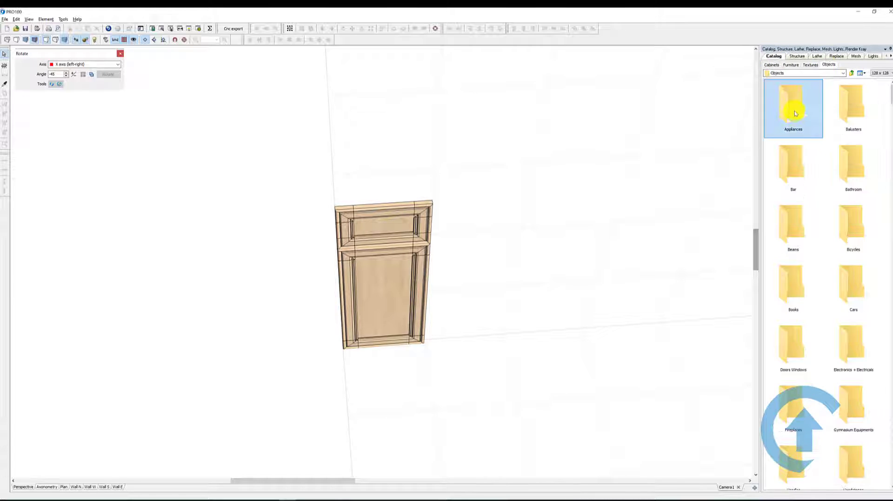
double_click(788, 477)
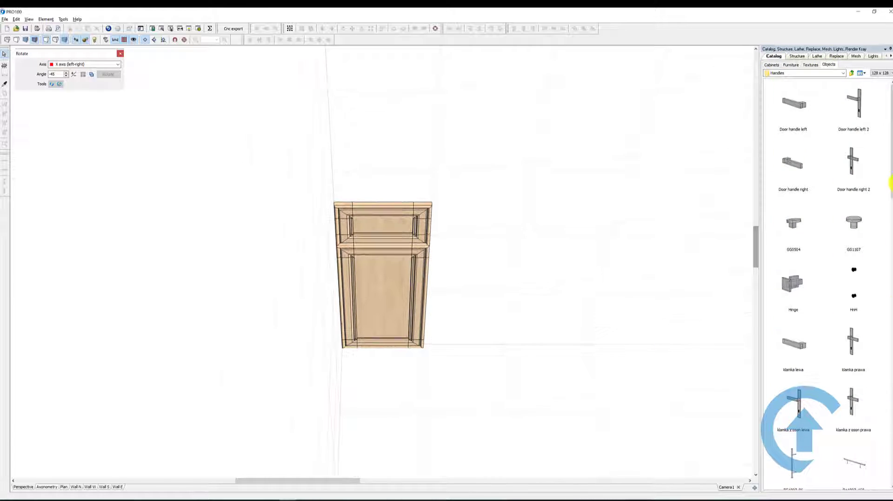
left_click_drag(891, 122, 890, 323)
left_click_drag(854, 304, 539, 302)
middle_click_drag(540, 303, 508, 275)
Rotate the inserted handle about the X axis to match the drawer front's face
left_click(426, 361)
scroll(419, 279, "up", 5)
left_click(108, 75)
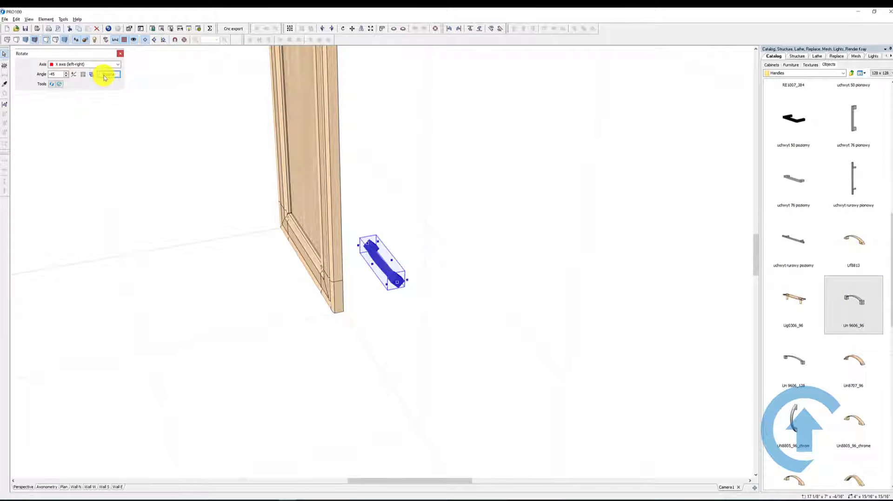
left_click(107, 74)
Move the handle onto the drawer front and align it to the middle of the front
scroll(493, 222, "down", 5)
mouse_move(457, 218)
left_mouse_down()
mouse_move(493, 221)
mouse_move(465, 204)
left_mouse_up()
left_click_drag(381, 263, 380, 164)
left_click_drag(465, 209, 465, 325)
left_click_drag(393, 259, 420, 217)
left_click(305, 149, "shift")
left_click(552, 31)
left_click(395, 200)
Name the drawer front's handle "horizontal handle" in its properties
double_click(309, 167)
type("horizontal ")
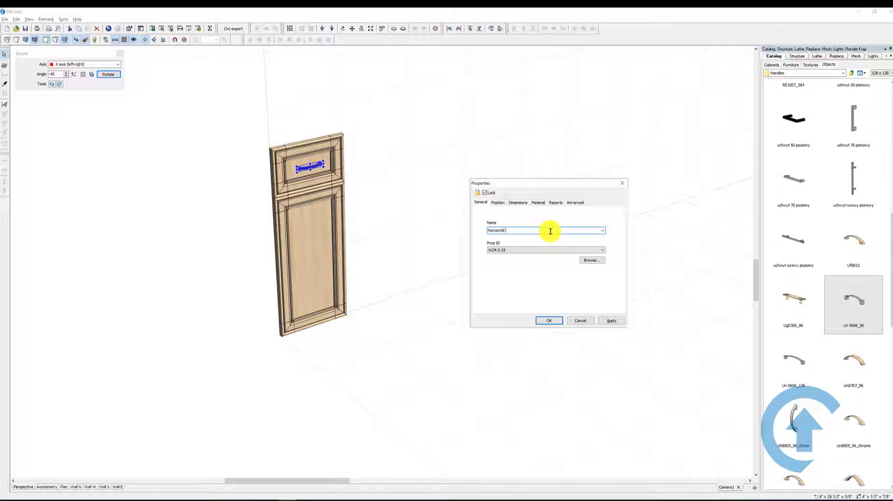
type("handle")
left_click(602, 250)
left_click(554, 321)
Show the project structure and name the upper, shorter frame group "drawer"
left_click_drag(516, 172, 486, 158)
left_click(797, 56)
left_click(808, 85)
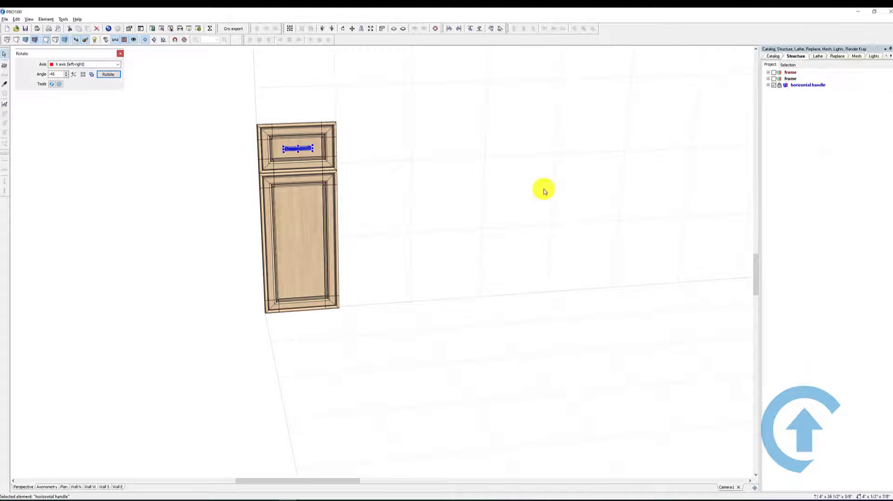
left_click(318, 138)
left_click(769, 79)
double_click(309, 142)
type("drawer")
left_click(548, 321)
Name the lower, taller frame group "door"
left_click(318, 261)
double_click(319, 261)
type("door")
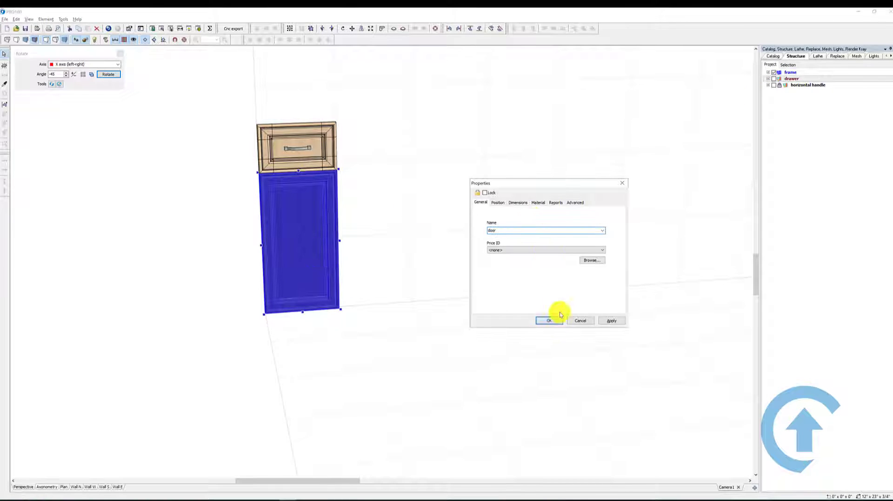
left_click(553, 321)
left_click(577, 251)
Move the horizontal handle into the drawer group in the project structure
left_click(774, 85)
left_click_drag(792, 86, 792, 79)
left_click(769, 79)
left_click(386, 130)
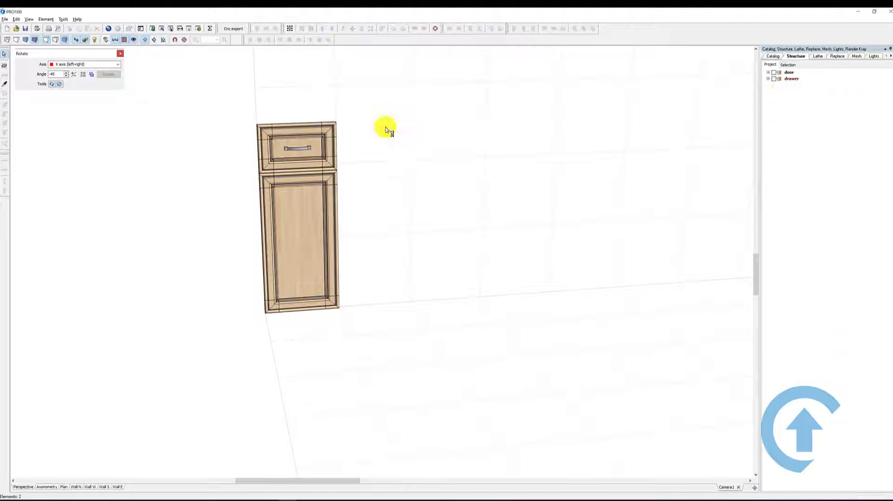
Paste a copy of the drawer's handle beside the door and name it "vertical handle"
left_click_drag(386, 130, 369, 138)
left_click(307, 139)
left_click_drag(404, 186, 401, 122)
left_click(305, 142)
key("ctrl+c")
key("ctrl+v")
double_click(375, 183)
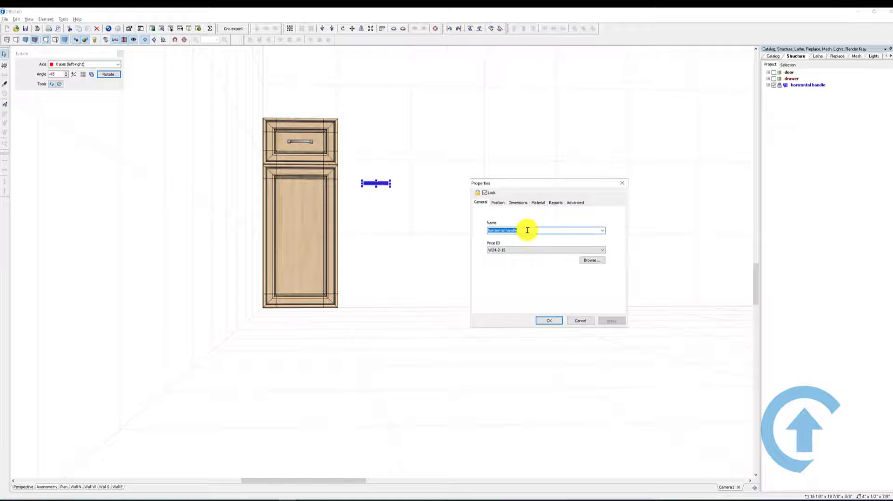
left_click(549, 321)
Rotate the vertical handle upright about the Z axis and move it toward the door
left_click(117, 65)
left_click(74, 82)
double_click(109, 75)
left_click_drag(360, 104, 410, 204)
left_click_drag(375, 242, 323, 256)
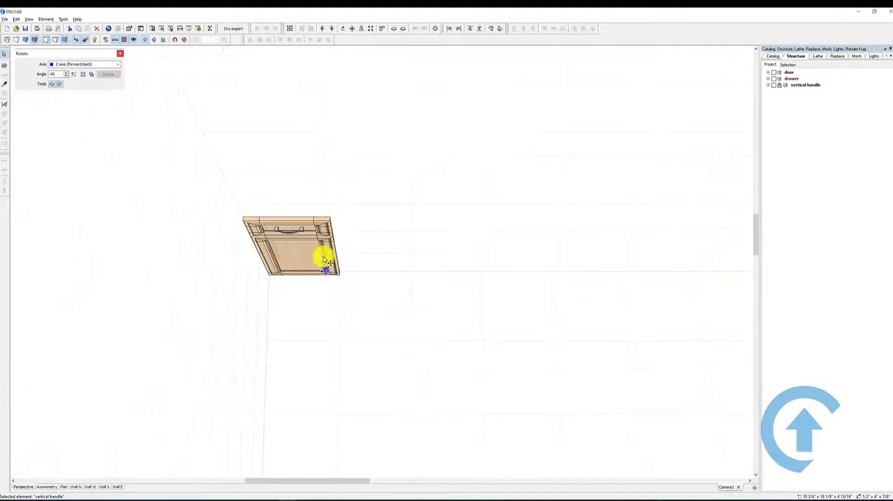
Position the vertical handle against the door's front face near the upper end of a stile
left_click(355, 186)
left_click_drag(407, 260, 461, 181)
left_click(356, 186)
scroll(461, 181, "up", 4)
left_click_drag(297, 160, 297, 153)
left_click_drag(372, 154, 303, 152)
left_click(358, 144)
Align the vertical handle with the door's stile and group it with the door
left_click(300, 185, "ctrl+shift")
left_click(523, 28)
left_click(247, 209)
left_click(298, 148, "shift")
key("ctrl+g")
Turn off the contour lines and examine the finished door and drawer front with their handles in perspective
mouse_move(381, 209)
left_mouse_down()
mouse_move(343, 209)
mouse_move(371, 201)
left_mouse_up()
scroll(371, 201, "down", 4)
mouse_move(317, 232)
left_mouse_down()
mouse_move(486, 229)
mouse_move(308, 233)
left_mouse_up()
left_click(486, 229)
right_click(482, 188)
left_click(507, 279)
left_click(400, 201)
left_click_drag(458, 232, 476, 240)
left_click(46, 40)
left_click_drag(430, 158, 417, 160)
scroll(307, 173, "up", 4)
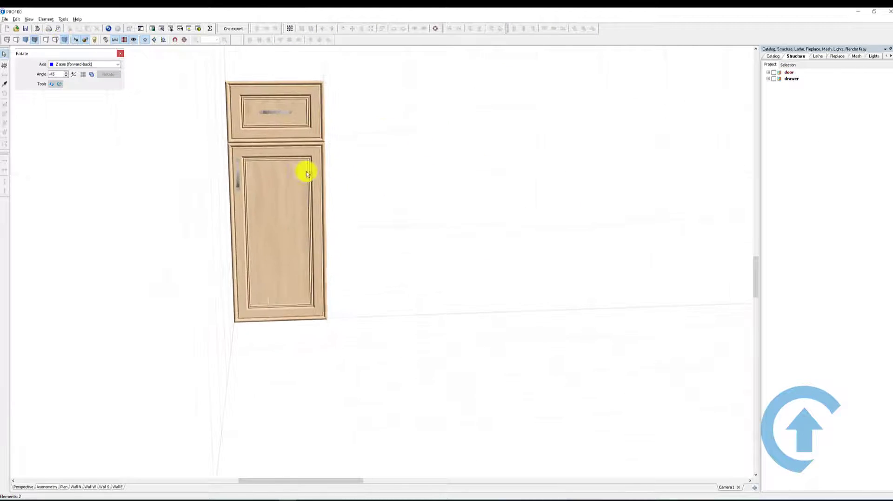
left_click_drag(433, 205, 576, 210)
scroll(322, 170, "up", 3)
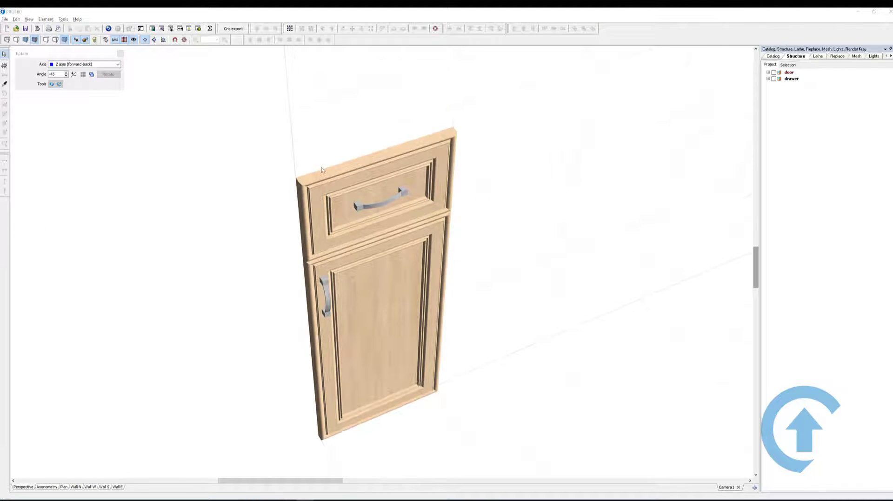
Browse the texture catalog to the slate finish in the +WayPoint maple530 folder
left_click_drag(505, 245, 562, 238)
left_click(779, 57)
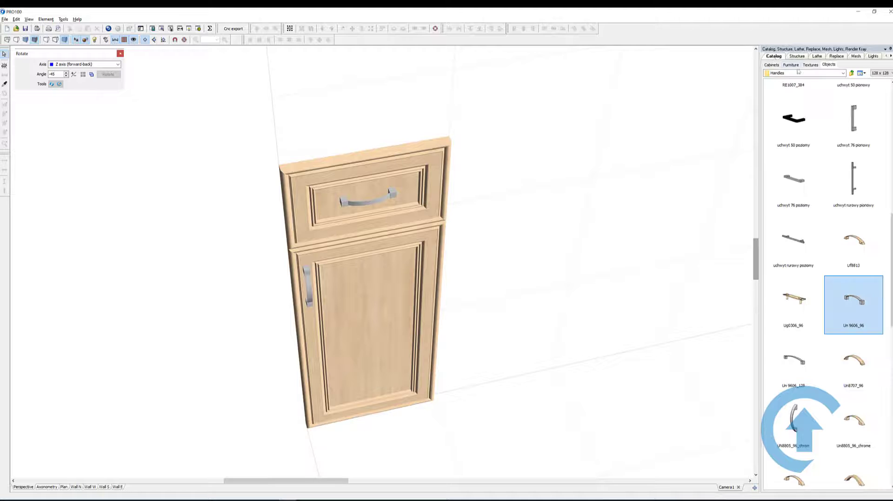
left_click(809, 65)
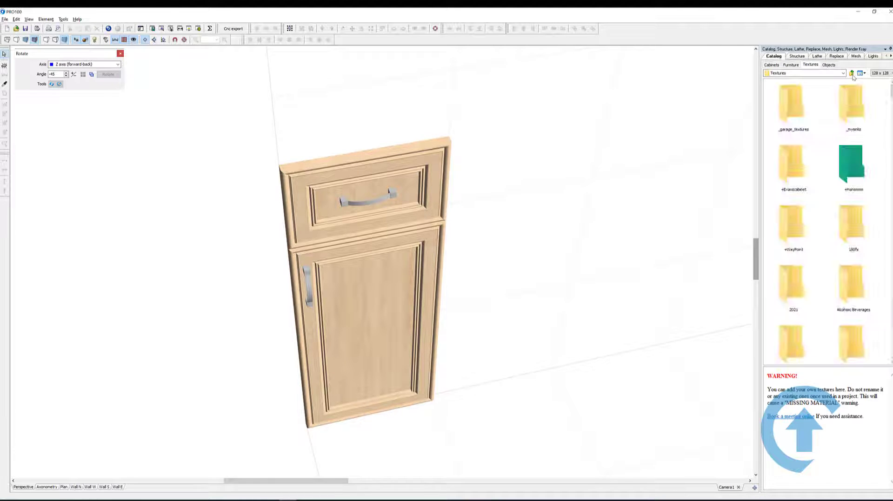
left_click(795, 160)
double_click(792, 225)
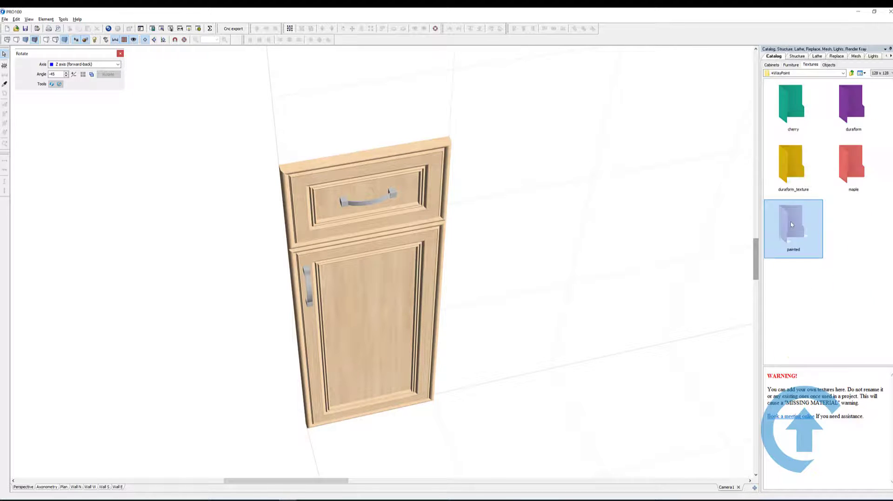
double_click(854, 181)
double_click(851, 177)
double_click(853, 178)
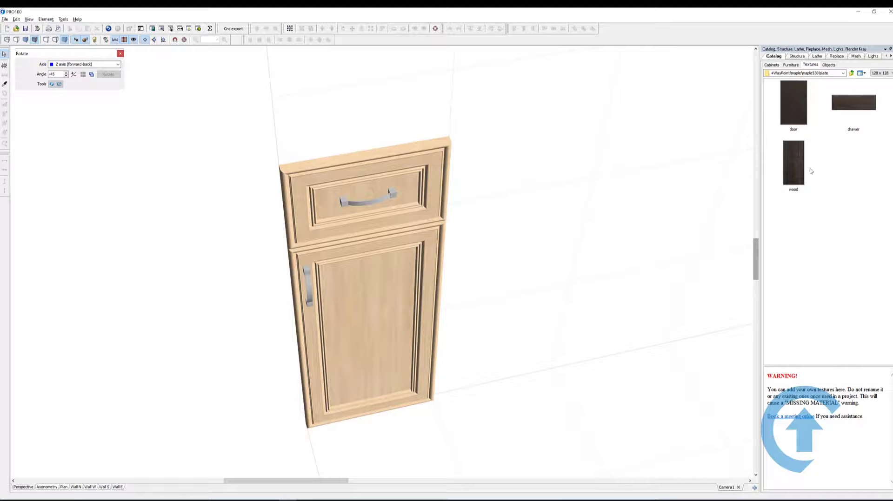
Apply the slate wood texture to the door and drawer front and check the dark finish from another angle
left_click_drag(790, 167, 405, 284)
left_click_drag(541, 296, 612, 247)
Switch to the rye finish in the maple530 textures and apply its wood texture to the door and drawer front
left_click(852, 73)
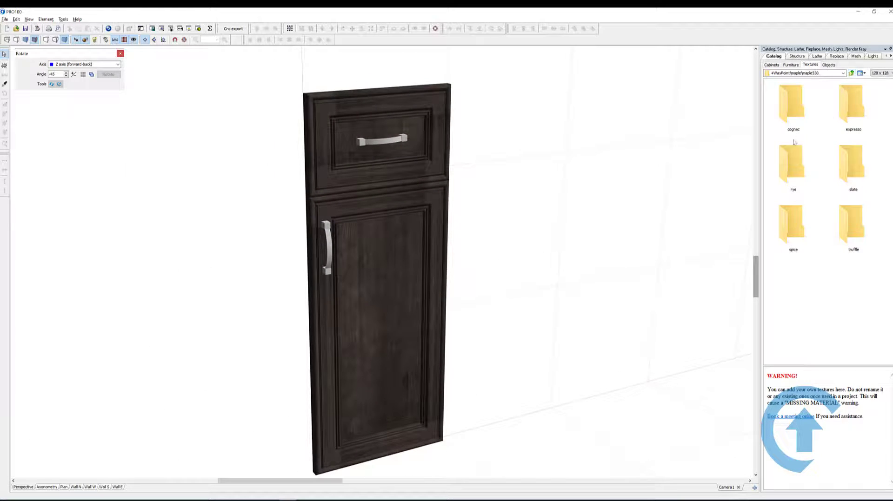
double_click(794, 161)
left_click_drag(793, 165, 721, 207)
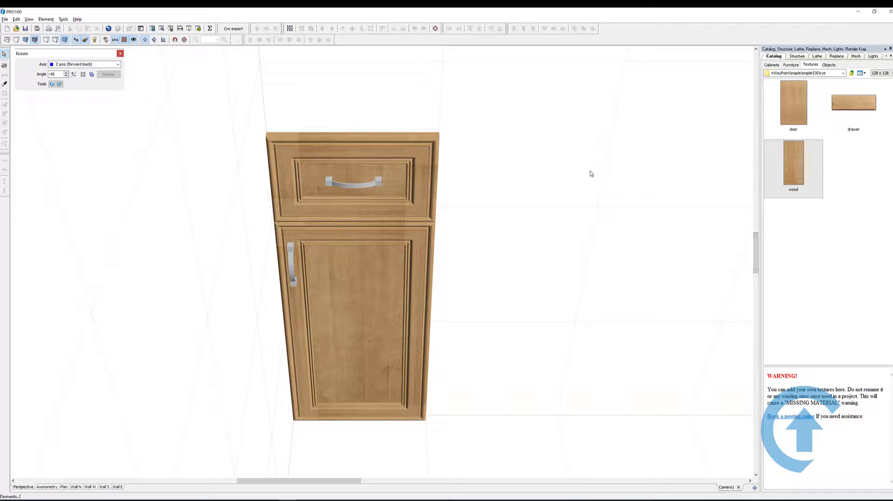
Apply the wood texture from the maple530 spice finish to the door and drawer front, then return to the finish folders
left_click(852, 74)
double_click(853, 160)
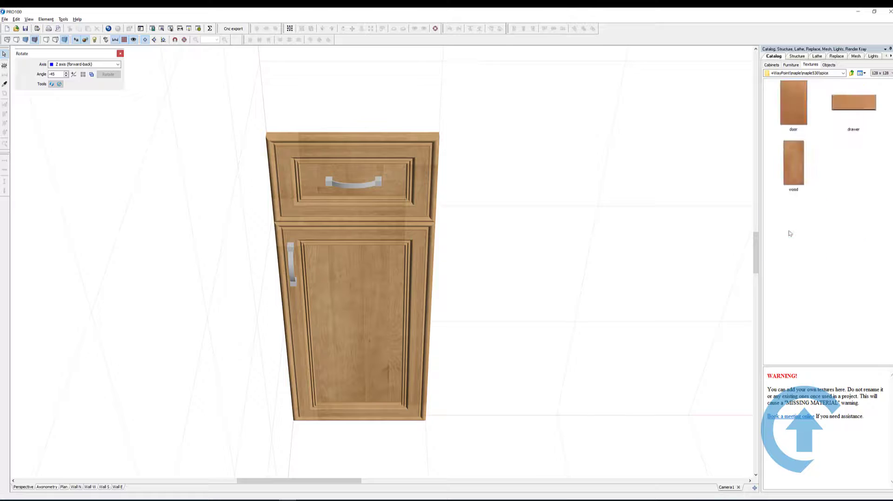
left_click_drag(794, 165, 753, 220)
left_click_drag(394, 280, 394, 281)
left_click_drag(526, 277, 557, 257)
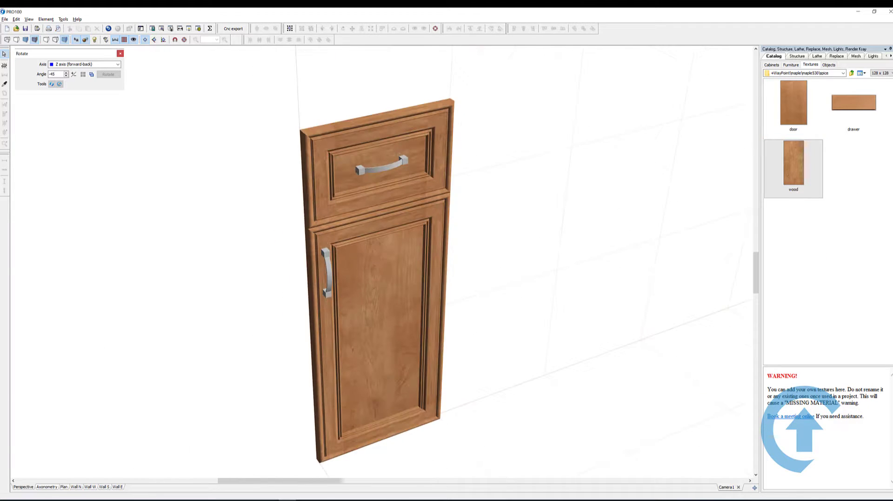
left_click(852, 73)
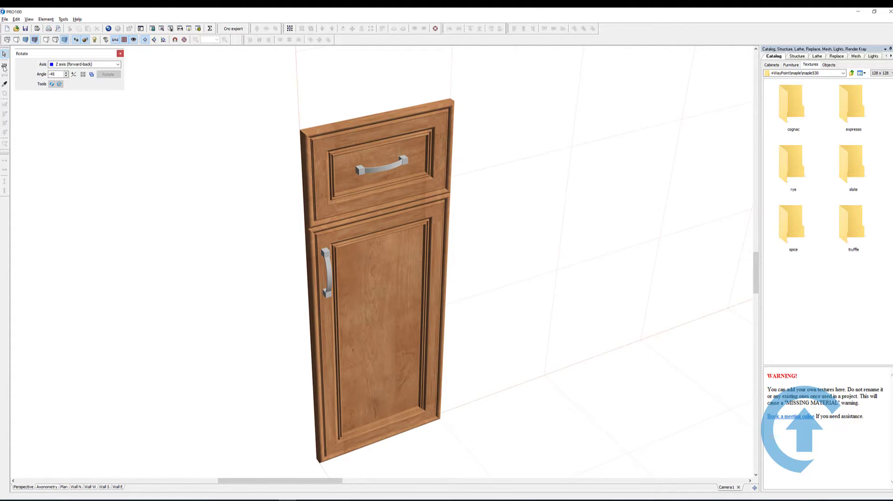